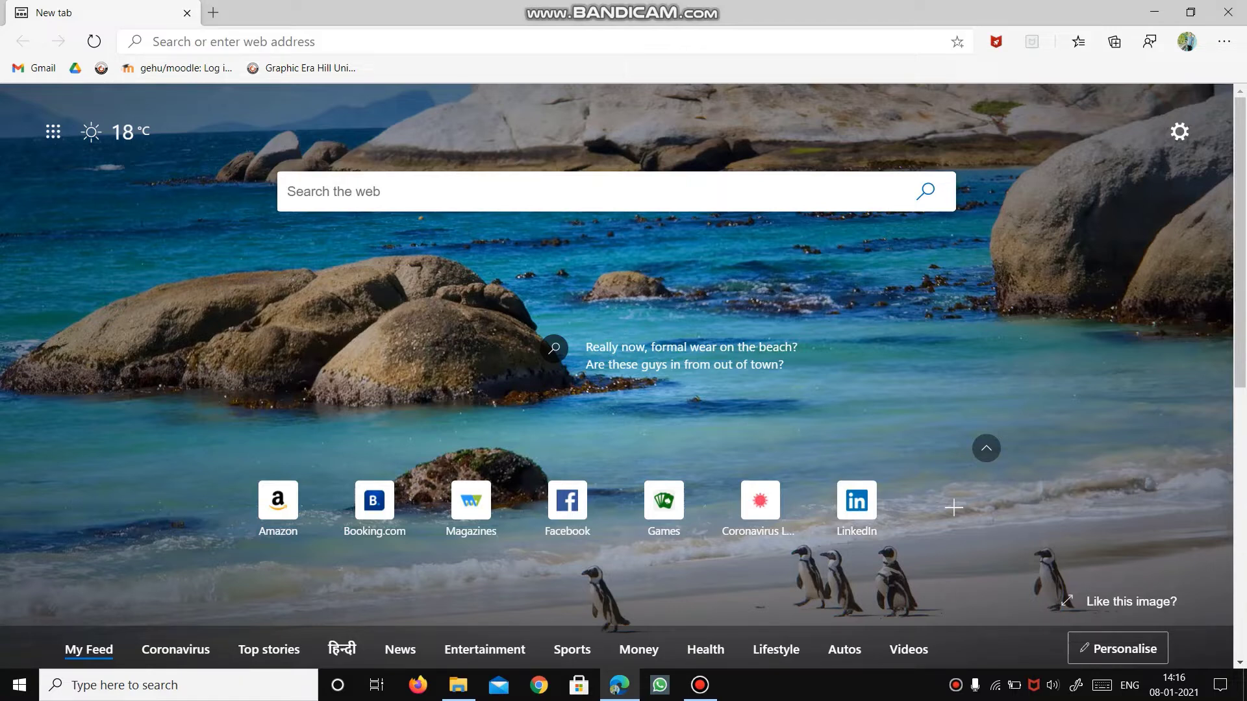
{"action": "left_click", "coordinate": [153, 41]}
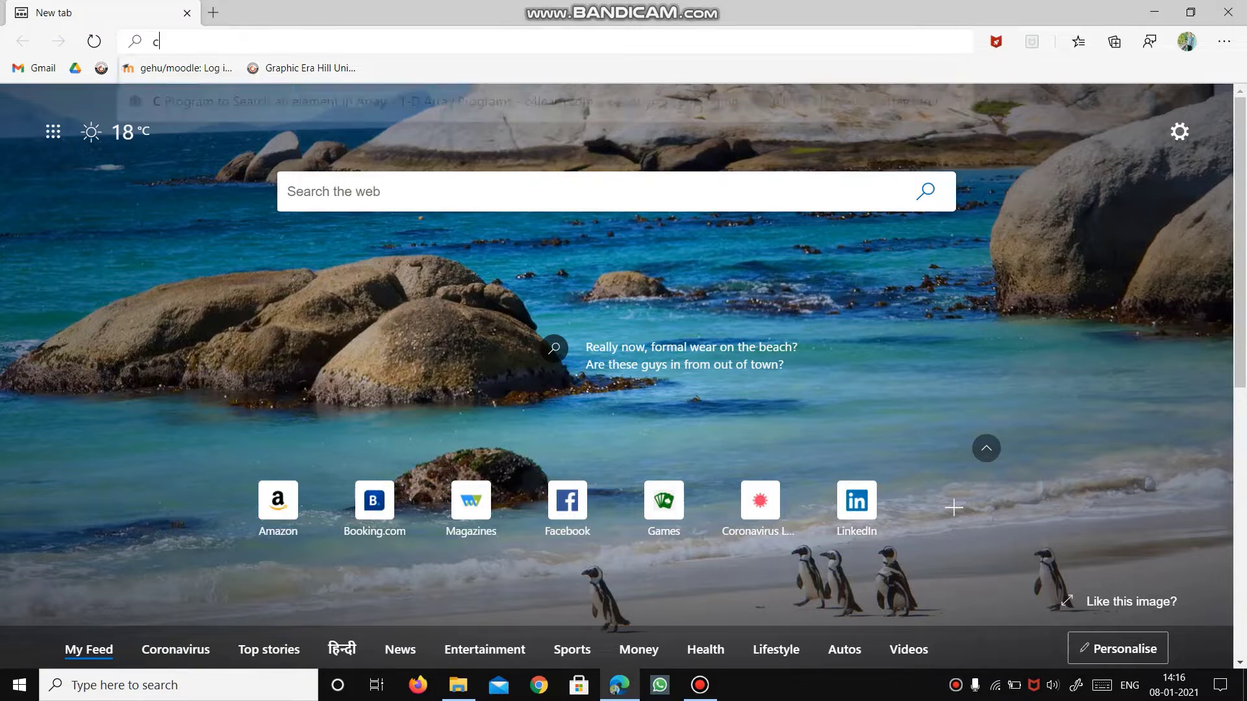
{"action": "type", "text": "code"}
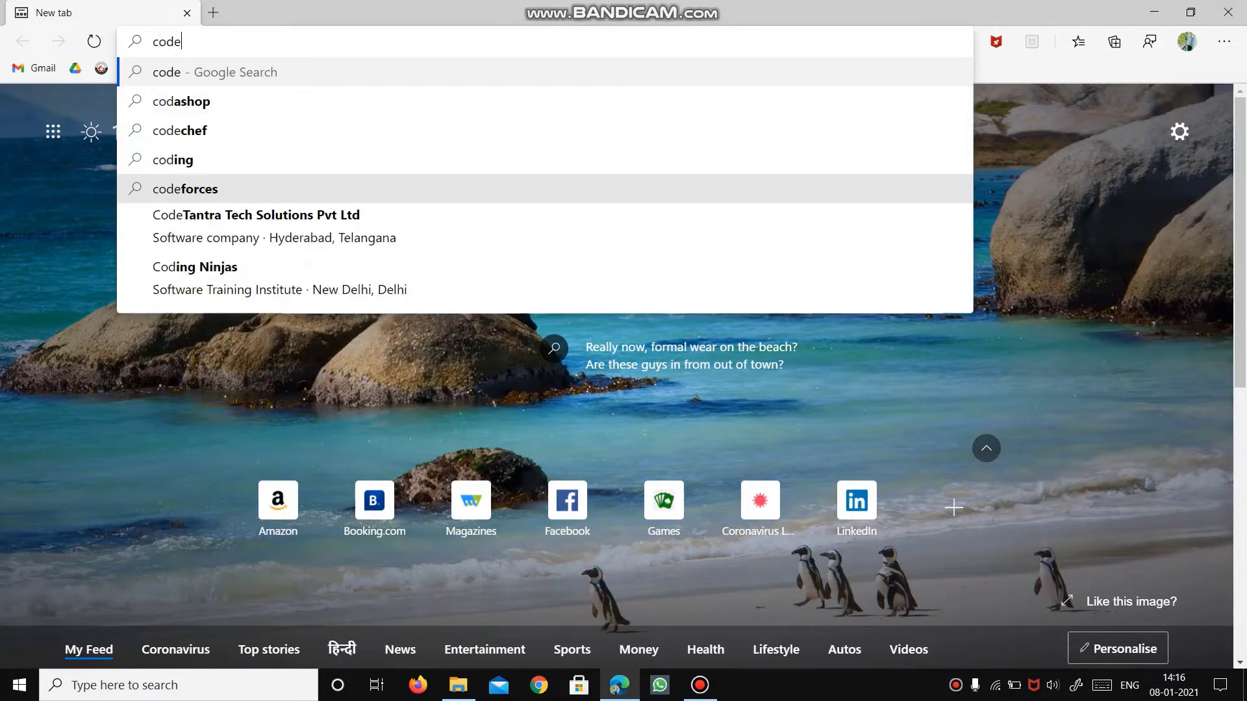
{"action": "type", "text": "bloacks"}
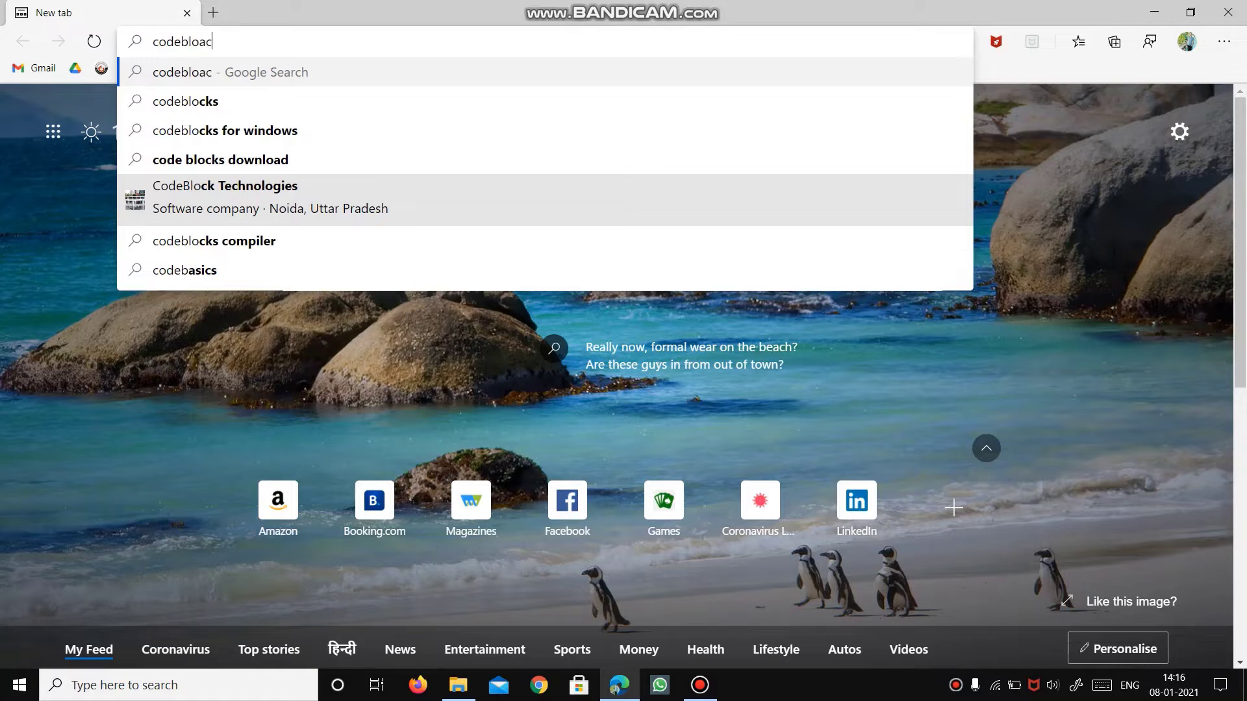
{"action": "key", "text": "Return"}
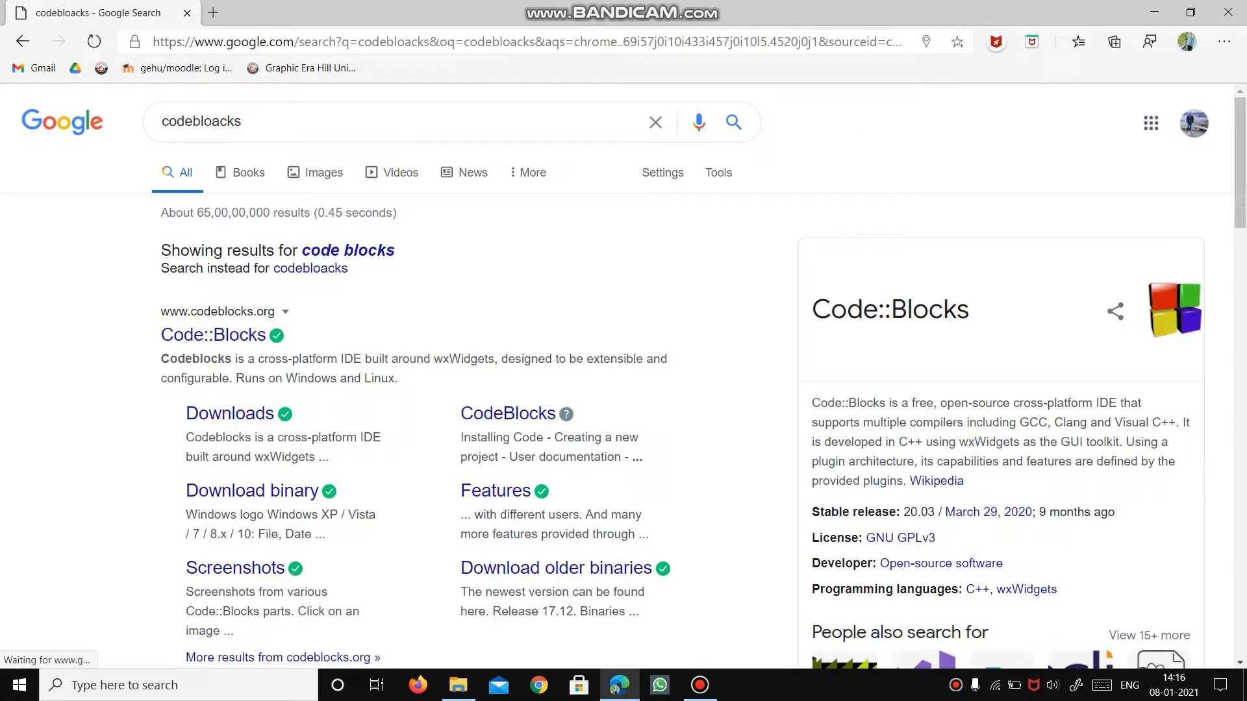
{"action": "left_click", "coordinate": [213, 335]}
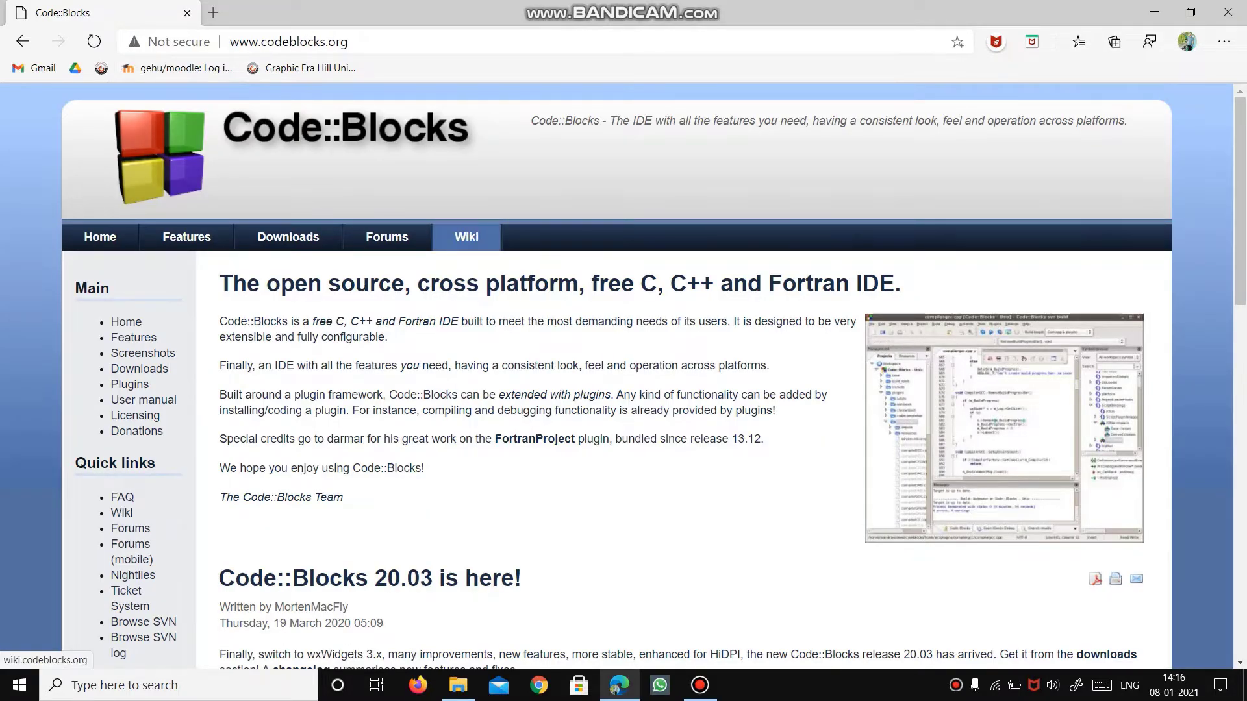
- Go to the site's downloads section and open the binary release page
{"action": "scroll", "coordinate": [624, 378], "scroll_direction": "down", "scroll_amount": 1}
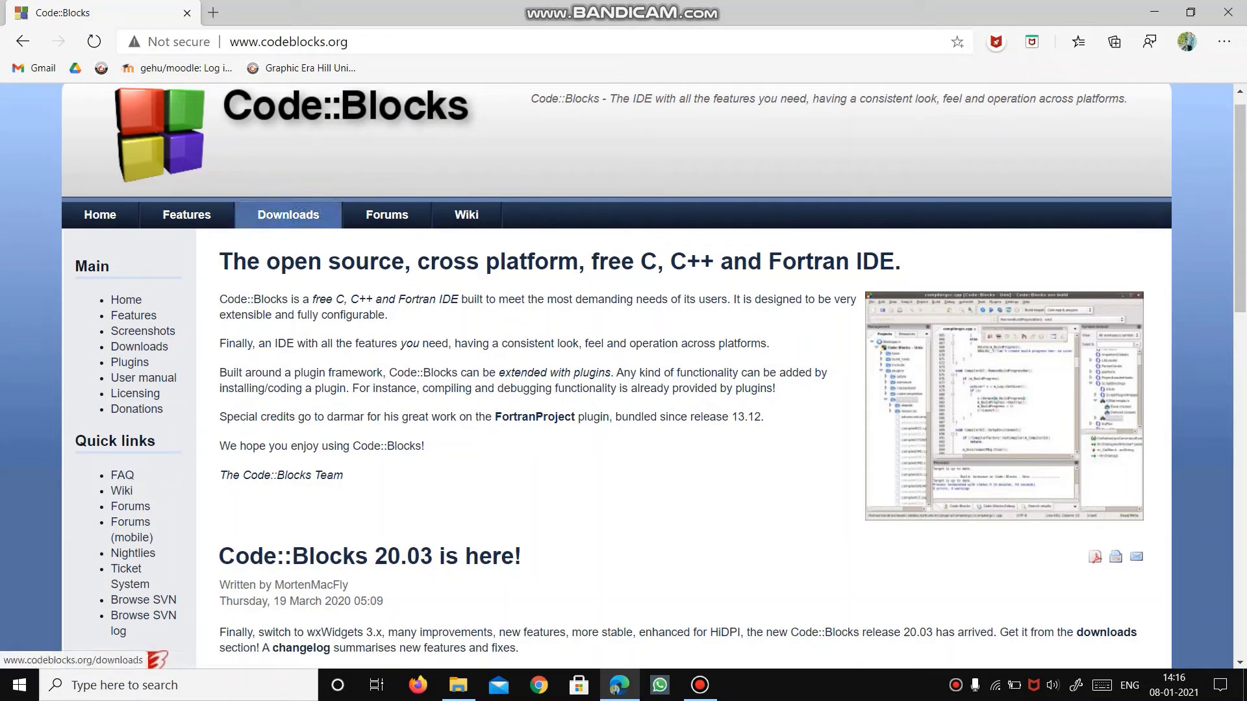
{"action": "left_click", "coordinate": [289, 215]}
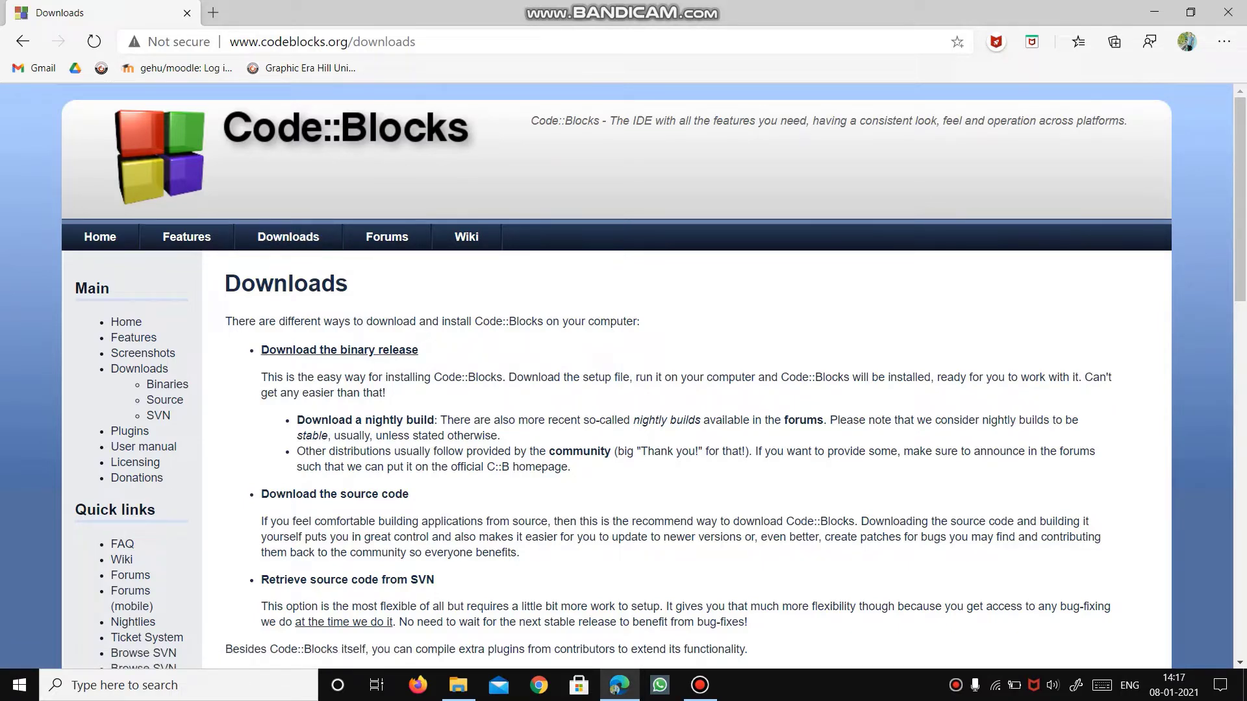
{"action": "left_click", "coordinate": [339, 350]}
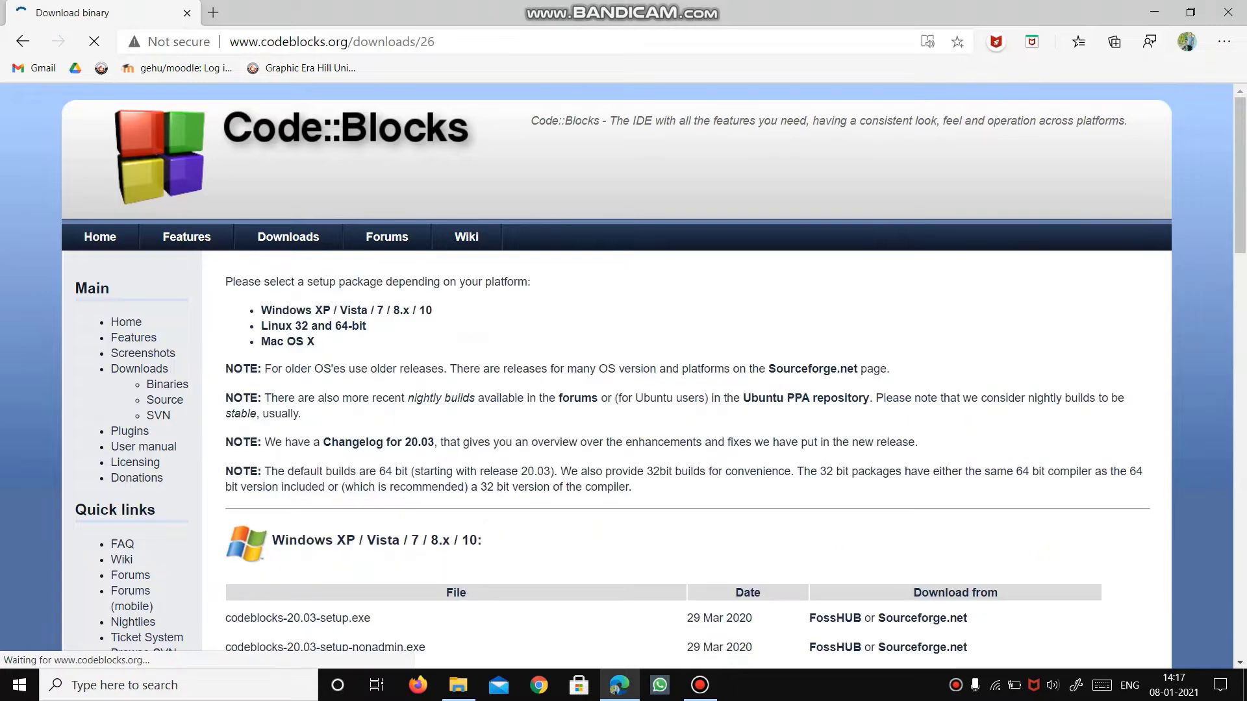
- Examine the setup packages and notes offered for Windows, Linux and Mac OS X on the binary release page
{"action": "scroll", "coordinate": [623, 378], "scroll_direction": "down", "scroll_amount": 1}
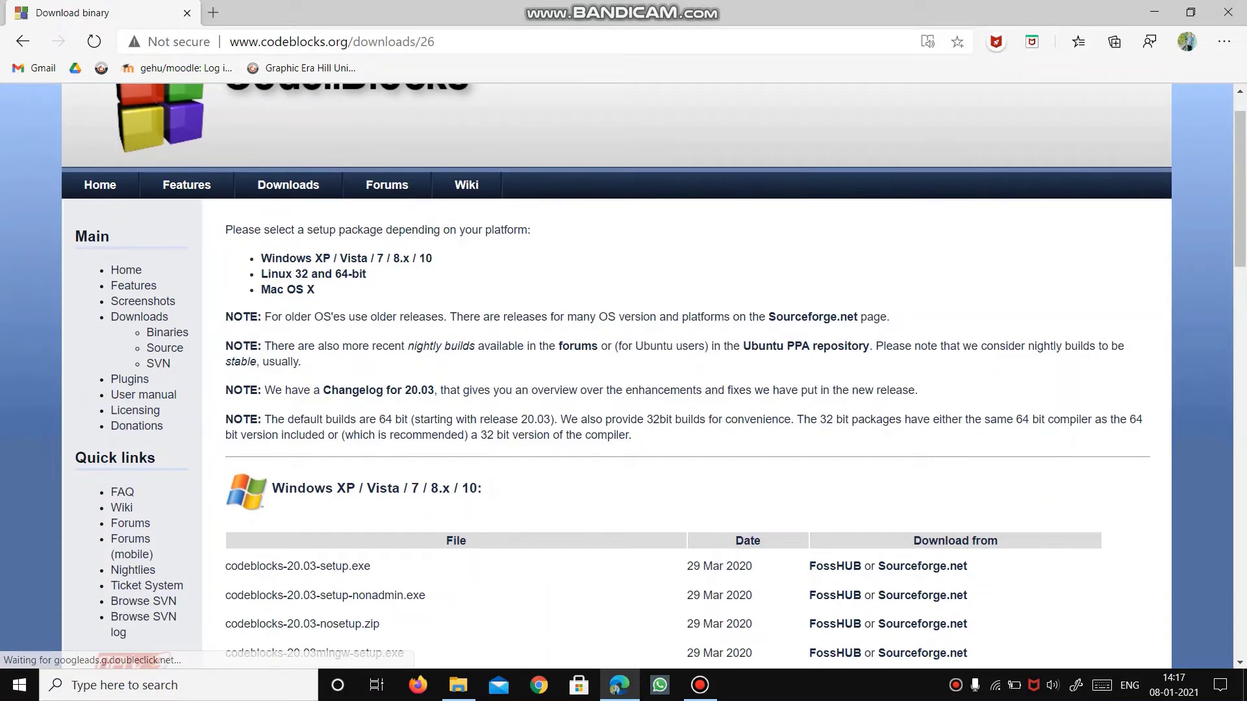
{"action": "scroll", "coordinate": [623, 377], "scroll_direction": "down", "scroll_amount": 1}
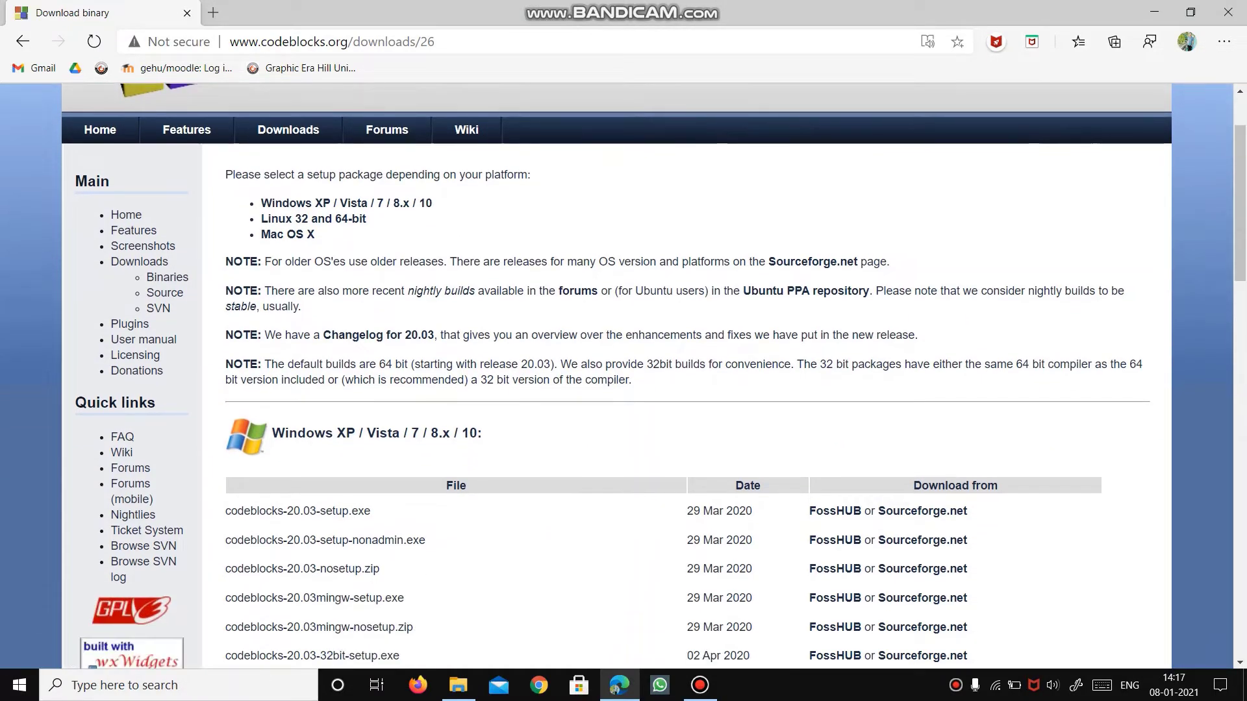
{"action": "scroll", "coordinate": [624, 377], "scroll_direction": "down", "scroll_amount": 2}
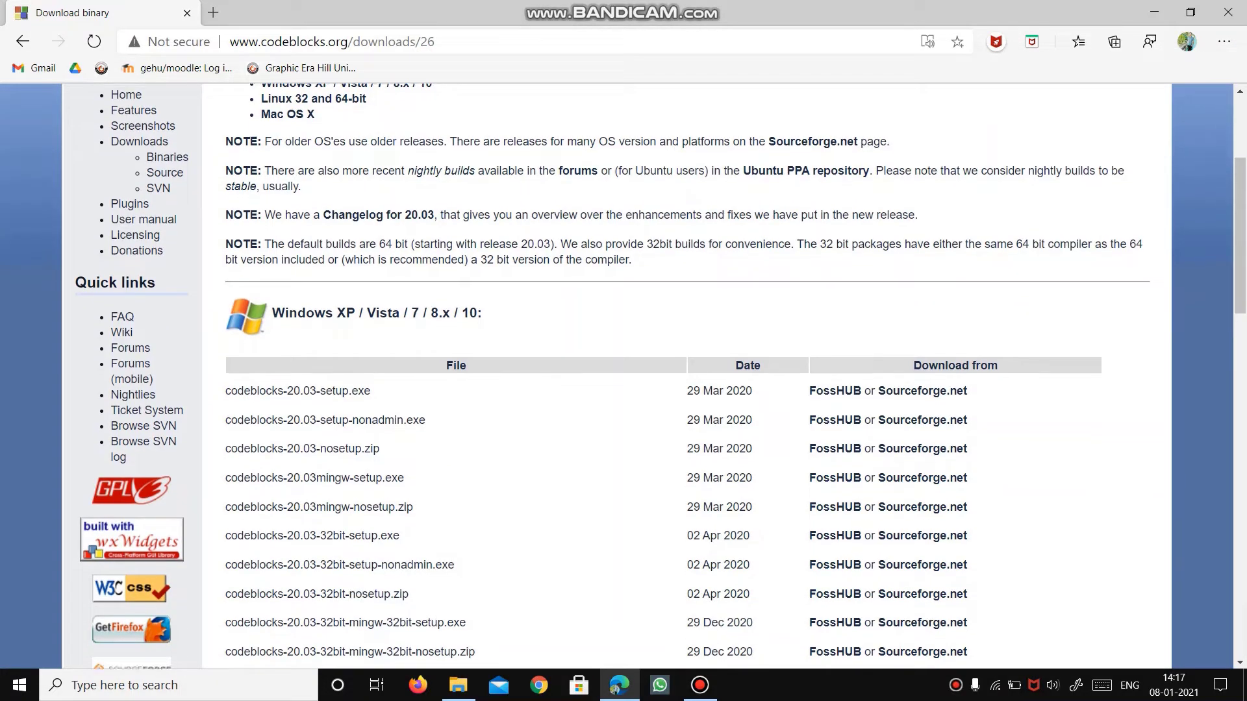
{"action": "scroll", "coordinate": [624, 377], "scroll_direction": "down", "scroll_amount": 1}
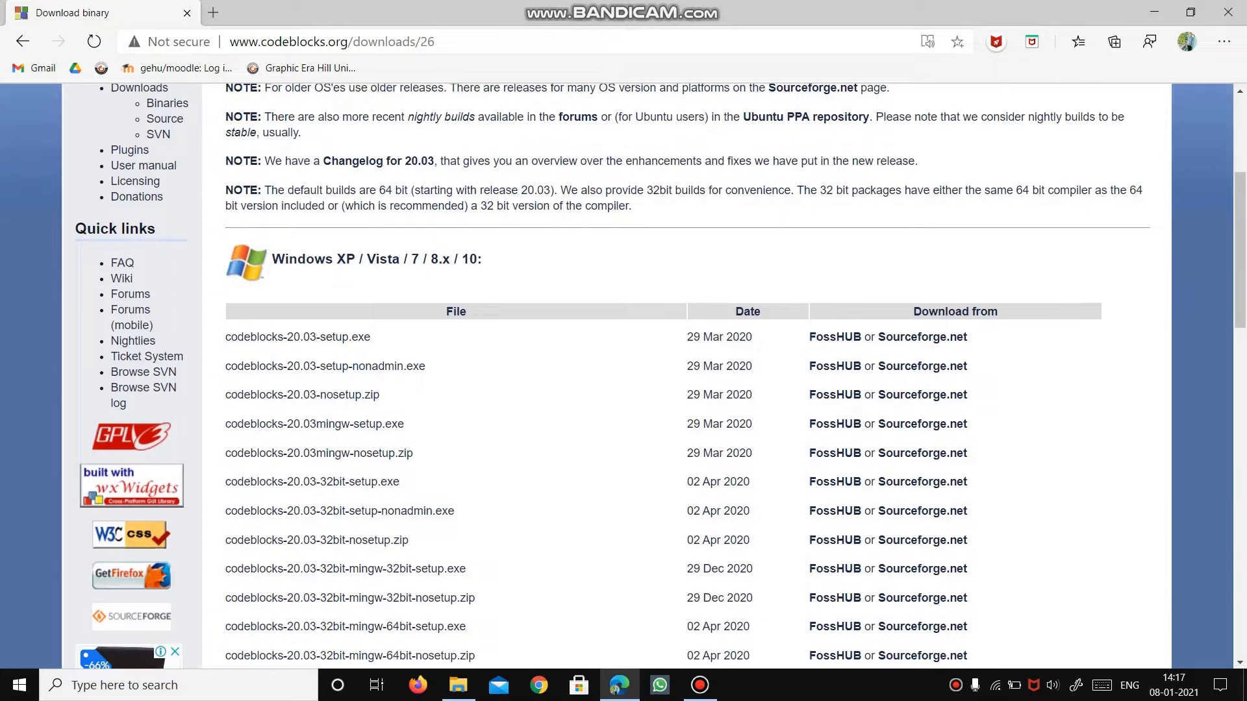
{"action": "scroll", "coordinate": [624, 377], "scroll_direction": "down", "scroll_amount": 3}
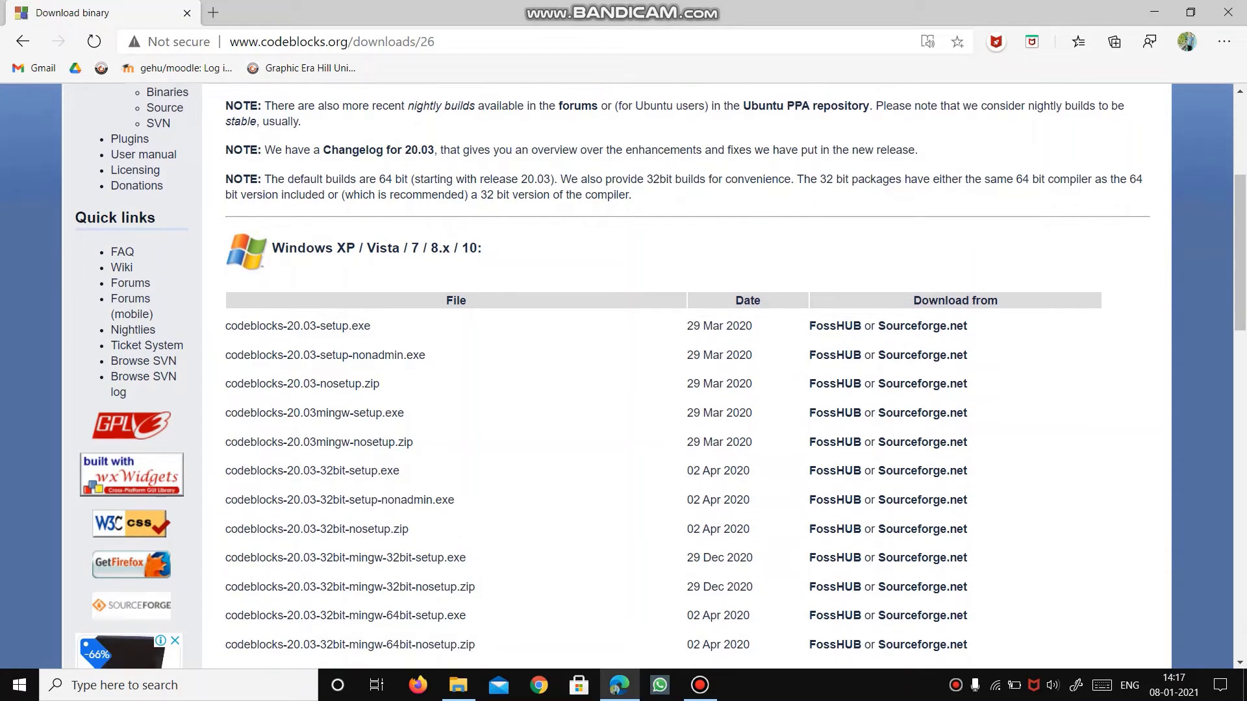
{"action": "scroll", "coordinate": [624, 378], "scroll_direction": "down", "scroll_amount": 1}
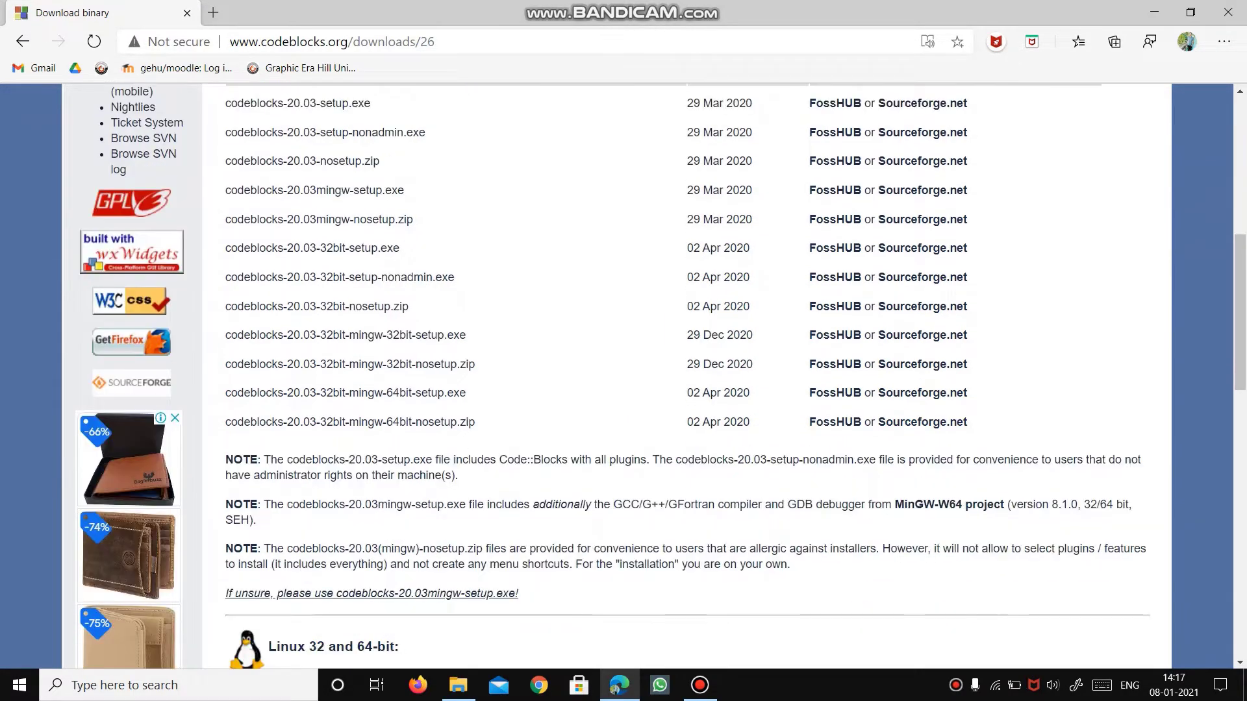
{"action": "scroll", "coordinate": [624, 378], "scroll_direction": "down", "scroll_amount": 2}
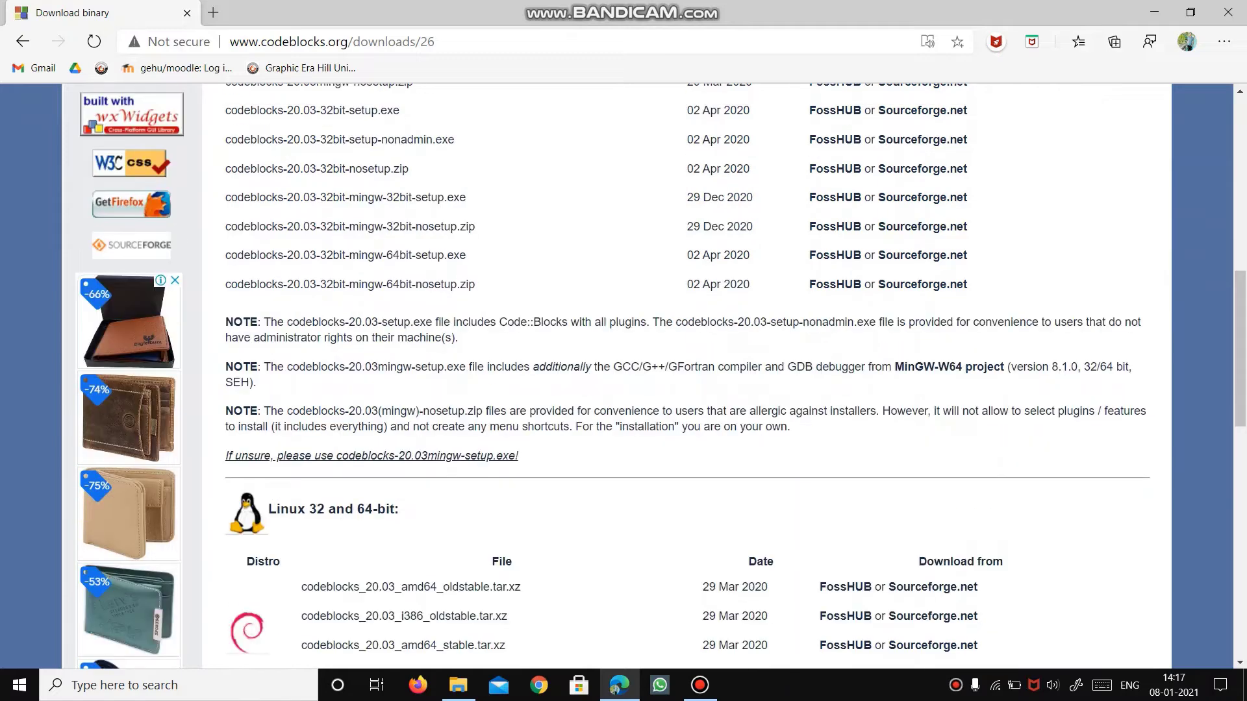
{"action": "scroll", "coordinate": [624, 377], "scroll_direction": "down", "scroll_amount": 1}
{"action": "scroll", "coordinate": [623, 378], "scroll_direction": "down", "scroll_amount": 1}
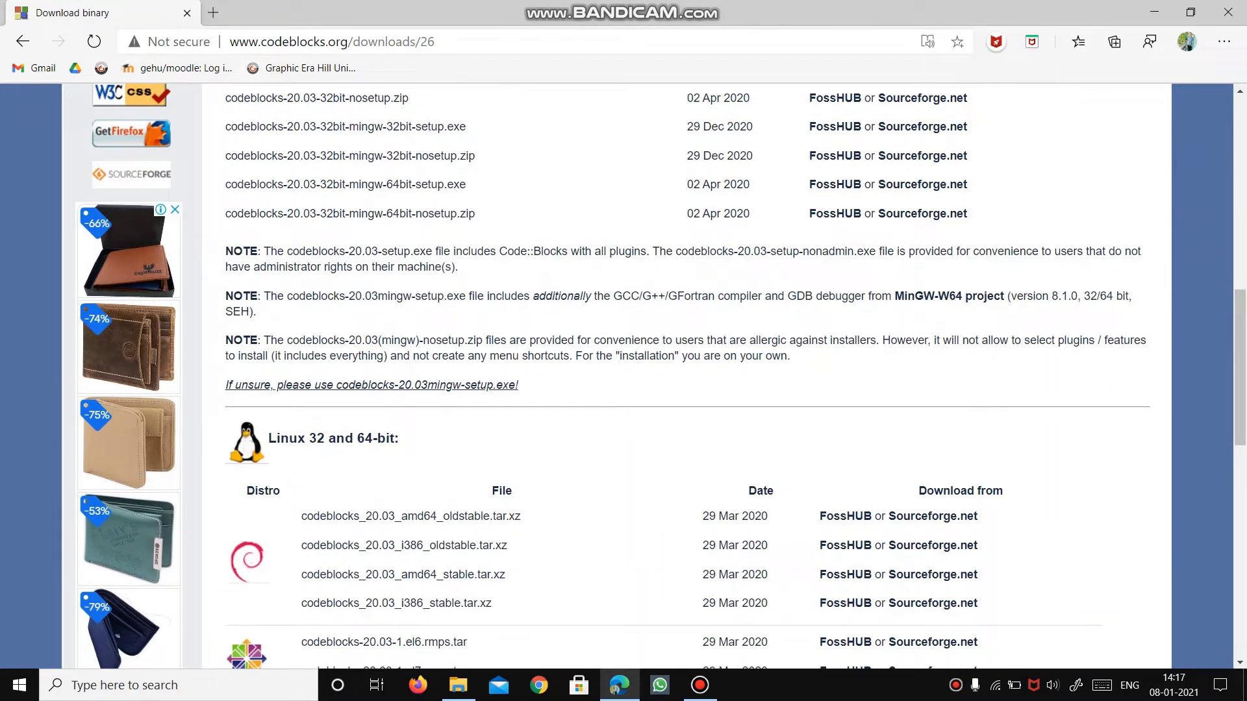
{"action": "scroll", "coordinate": [624, 378], "scroll_direction": "down", "scroll_amount": 2}
{"action": "scroll", "coordinate": [624, 377], "scroll_direction": "down", "scroll_amount": 2}
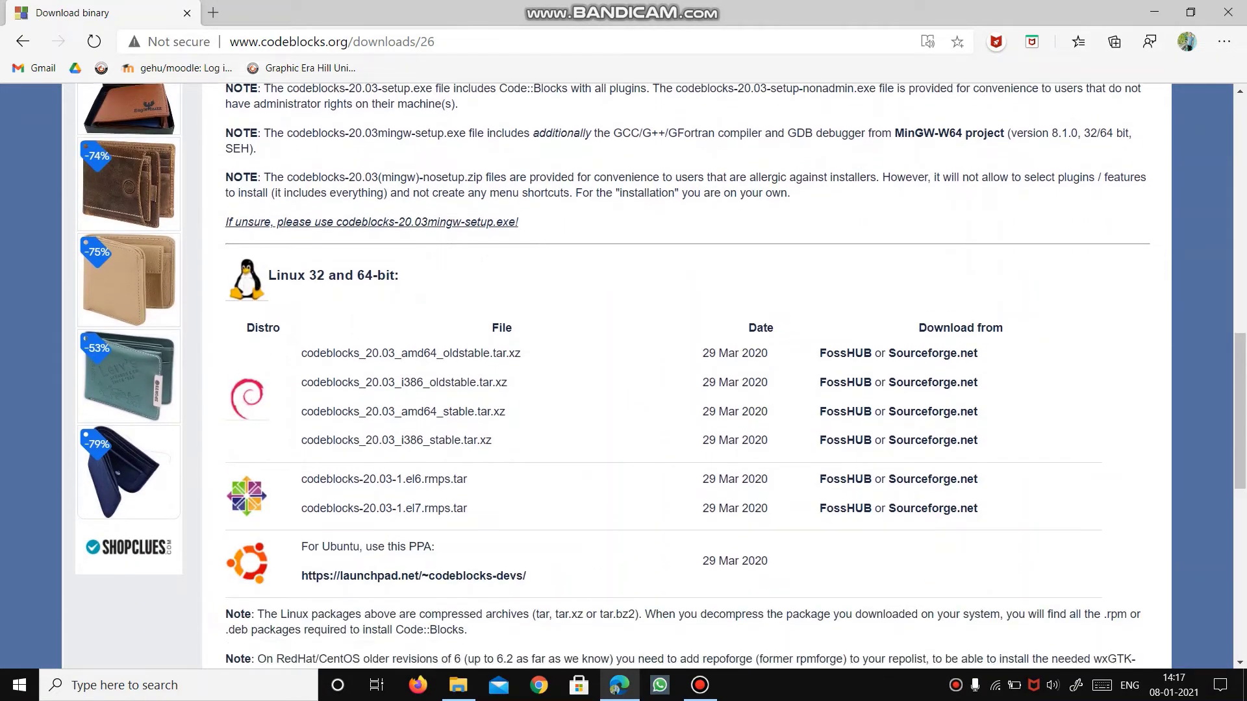
{"action": "scroll", "coordinate": [624, 377], "scroll_direction": "down", "scroll_amount": 1}
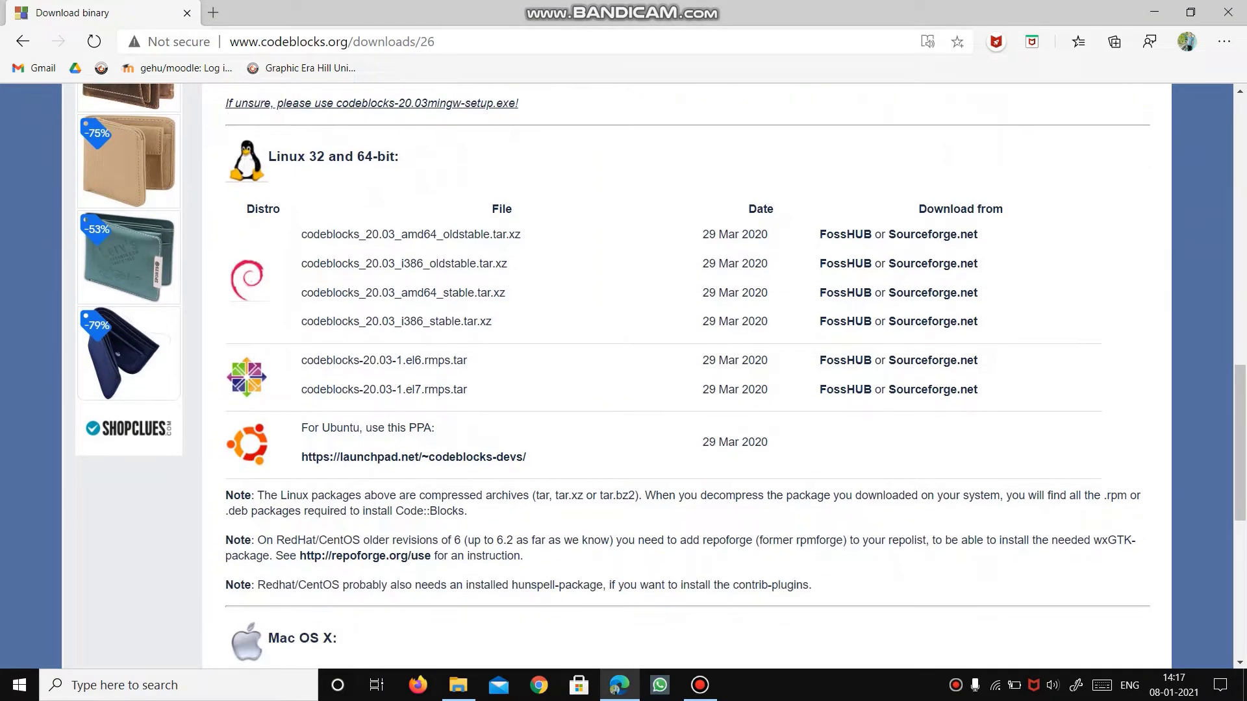
{"action": "scroll", "coordinate": [623, 377], "scroll_direction": "down", "scroll_amount": 3}
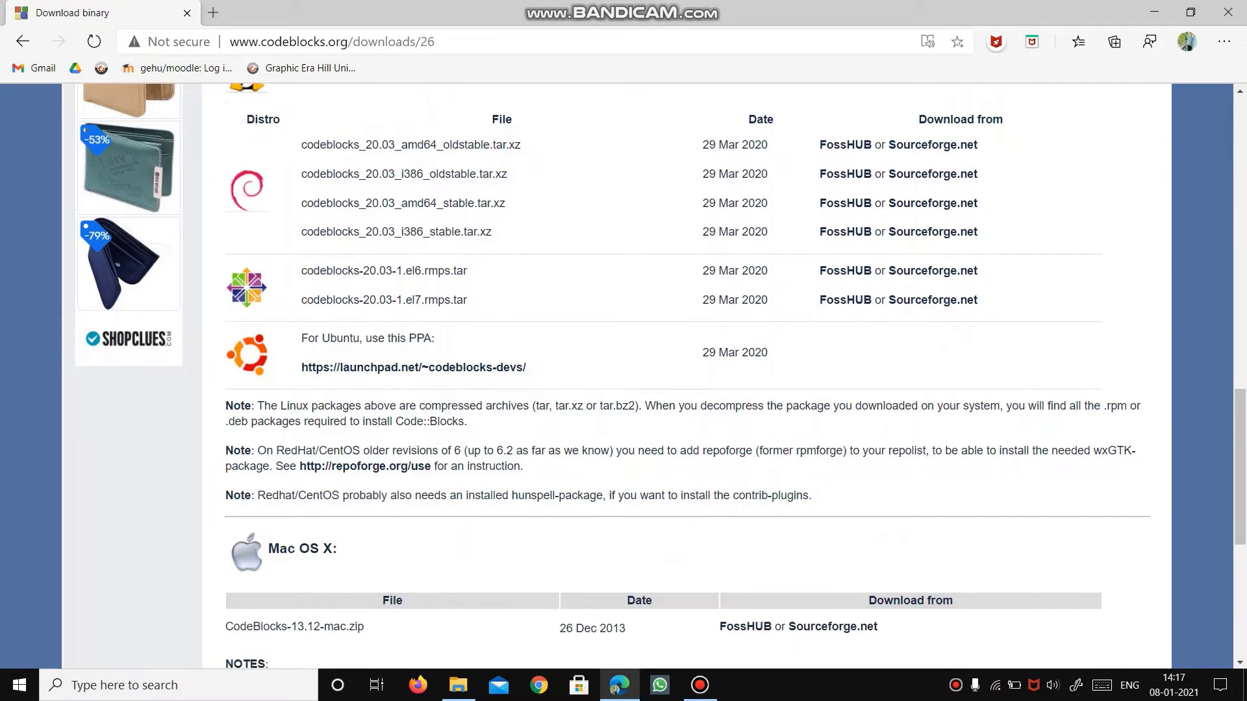
{"action": "scroll", "coordinate": [624, 377], "scroll_direction": "down", "scroll_amount": 1}
{"action": "scroll", "coordinate": [624, 377], "scroll_direction": "down", "scroll_amount": 1}
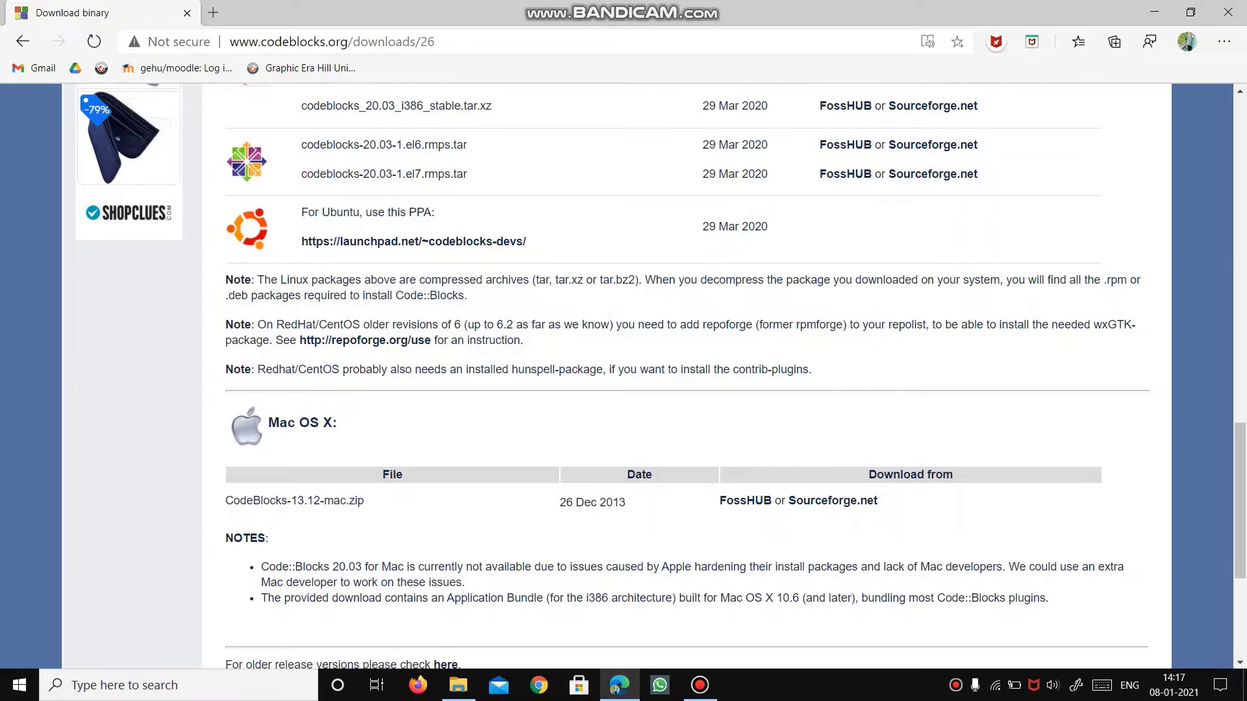
{"action": "scroll", "coordinate": [623, 378], "scroll_direction": "up", "scroll_amount": 3}
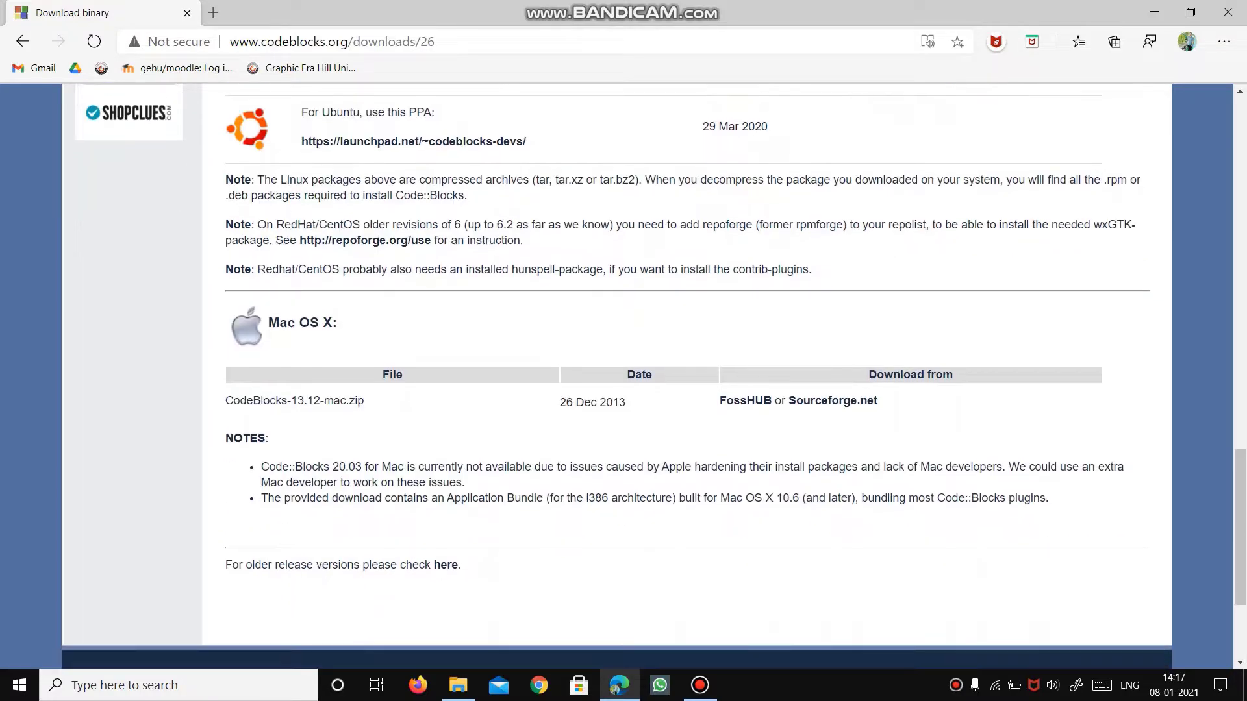
{"action": "scroll", "coordinate": [624, 377], "scroll_direction": "up", "scroll_amount": 7}
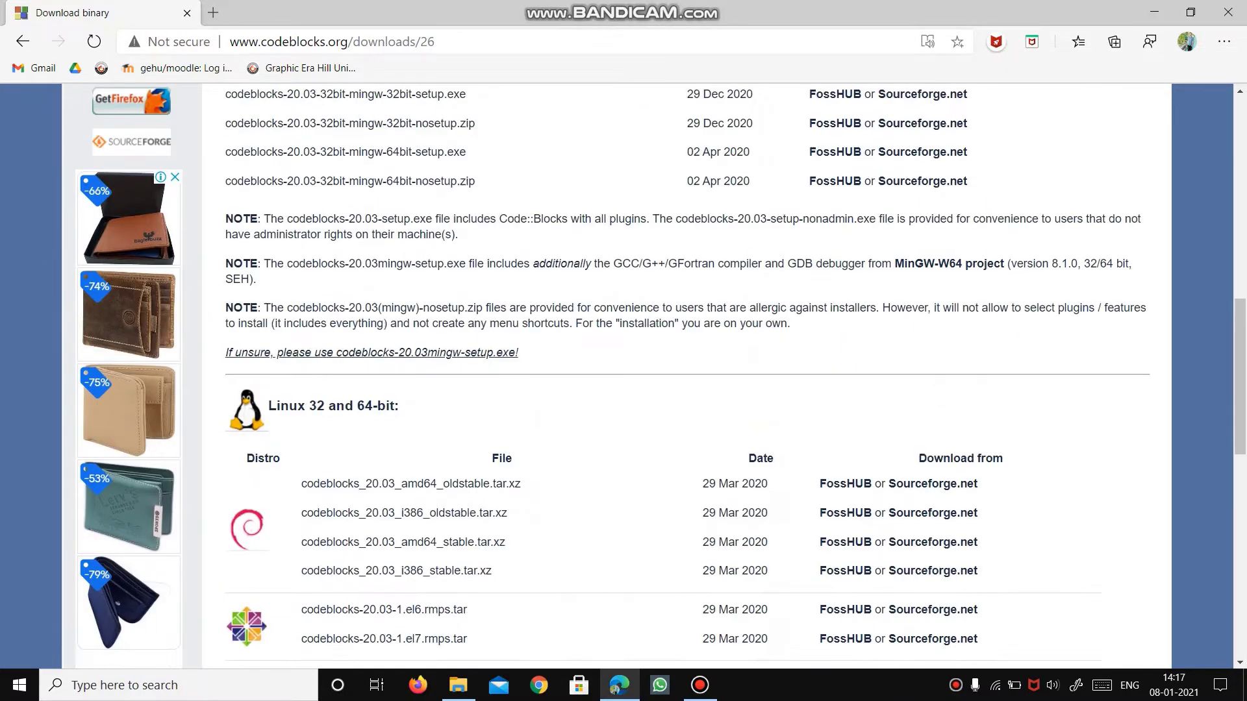
{"action": "scroll", "coordinate": [623, 377], "scroll_direction": "up", "scroll_amount": 1}
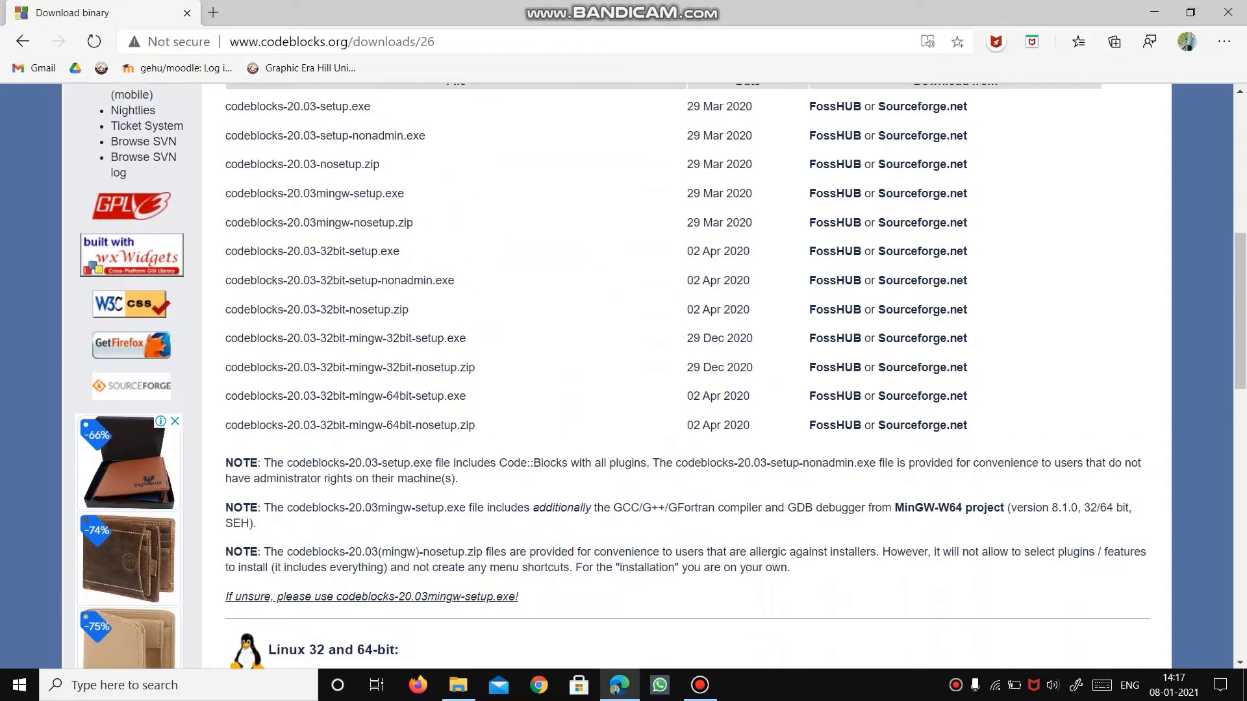
{"action": "scroll", "coordinate": [624, 377], "scroll_direction": "up", "scroll_amount": 1}
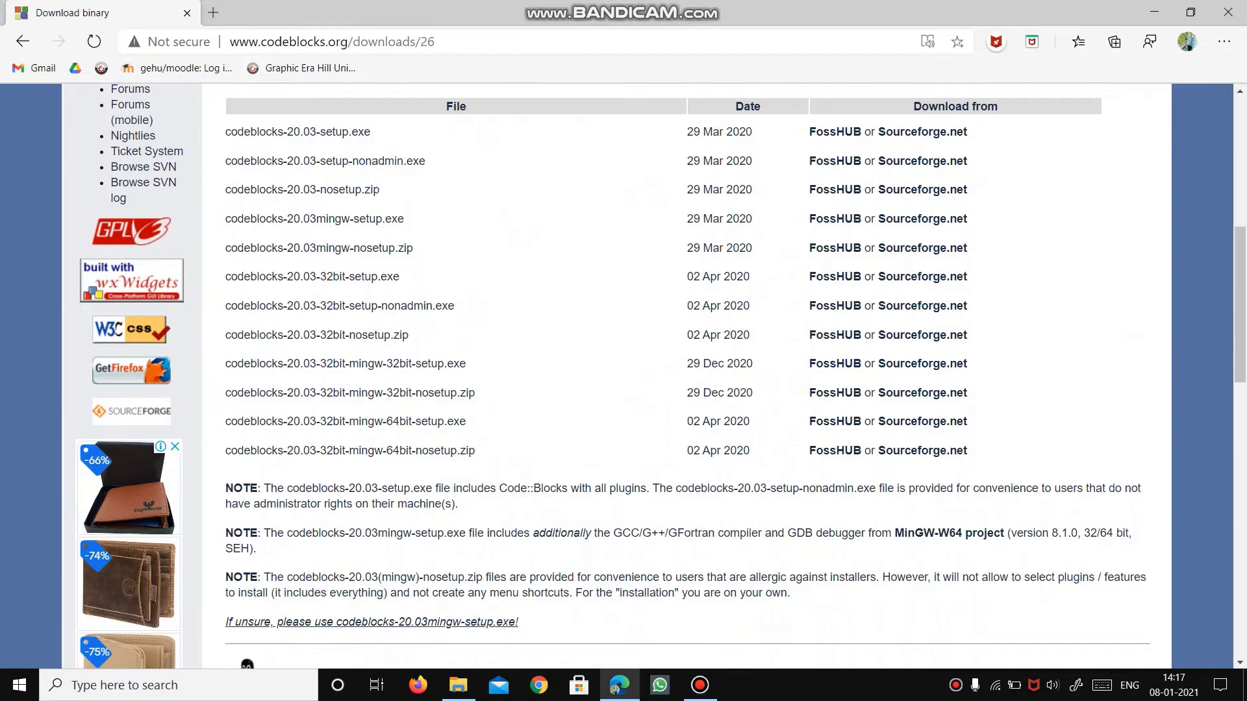
{"action": "scroll", "coordinate": [624, 377], "scroll_direction": "up", "scroll_amount": 1}
{"action": "scroll", "coordinate": [624, 378], "scroll_direction": "up", "scroll_amount": 1}
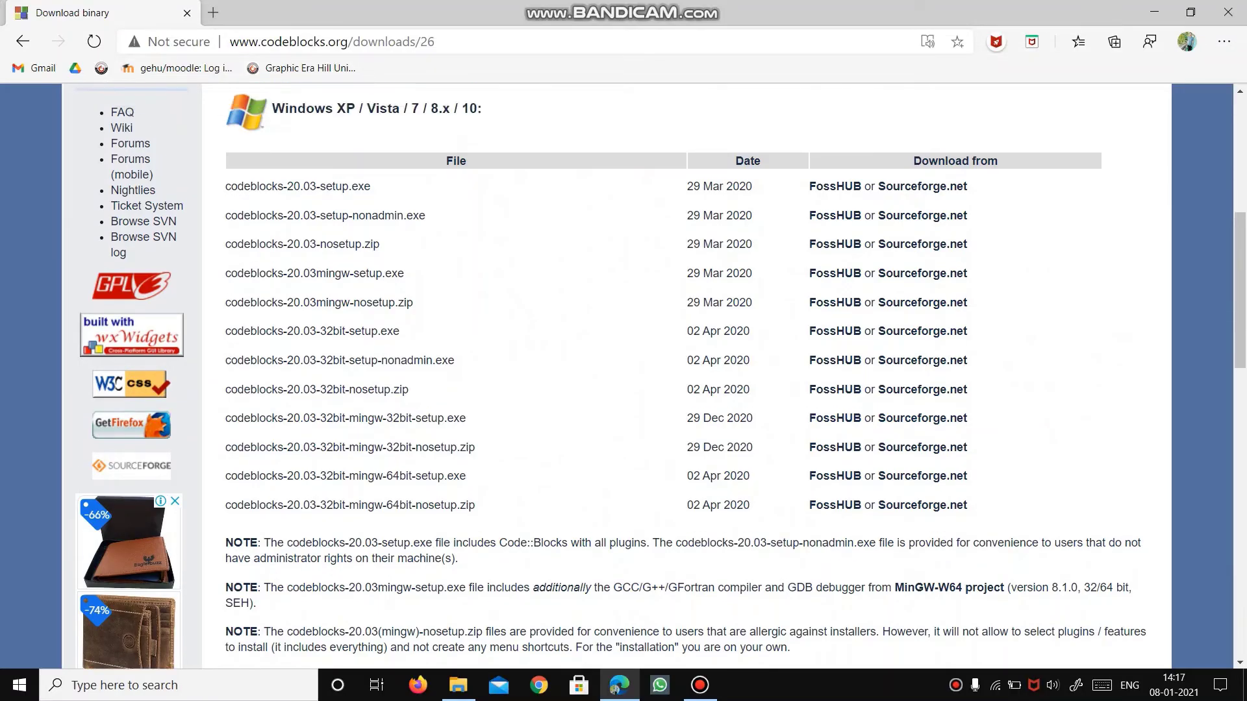
{"action": "scroll", "coordinate": [623, 378], "scroll_direction": "up", "scroll_amount": 1}
{"action": "scroll", "coordinate": [625, 377], "scroll_direction": "up", "scroll_amount": 1}
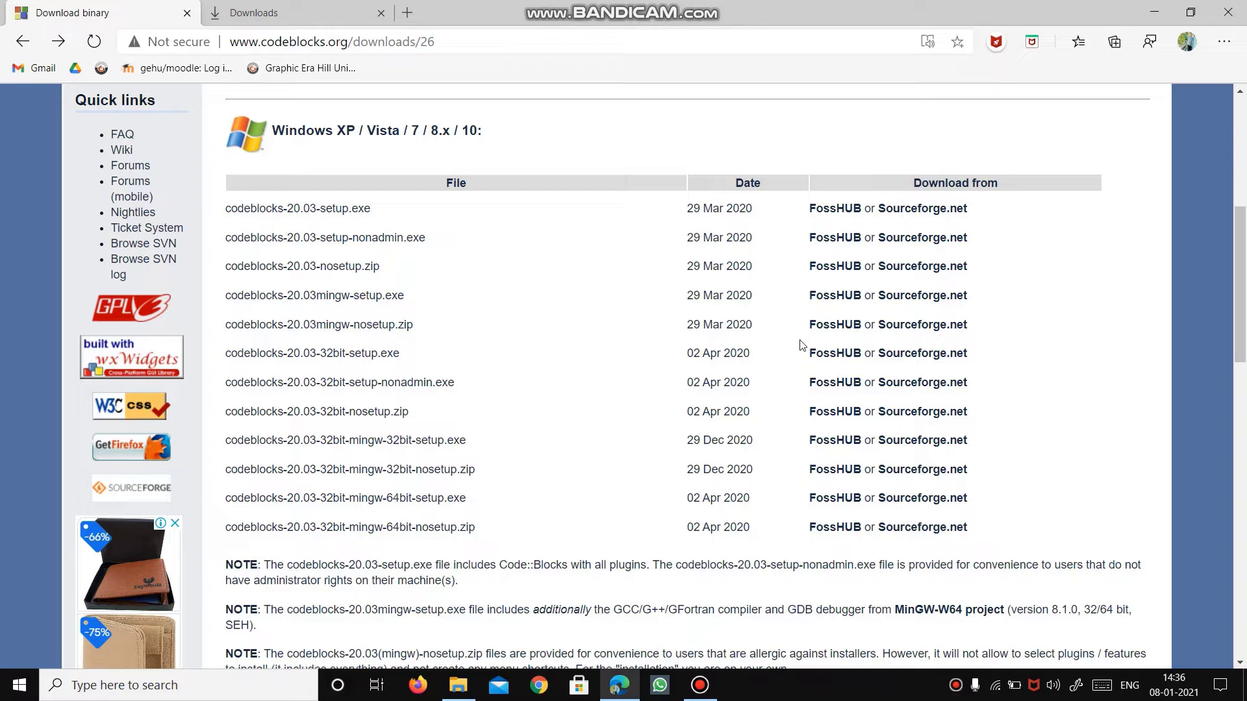
- Start the codeblocks-20.03mingw-setup.exe download from FossHUB and cancel that duplicate transfer in the browser's downloads list
{"action": "left_click", "coordinate": [842, 296]}
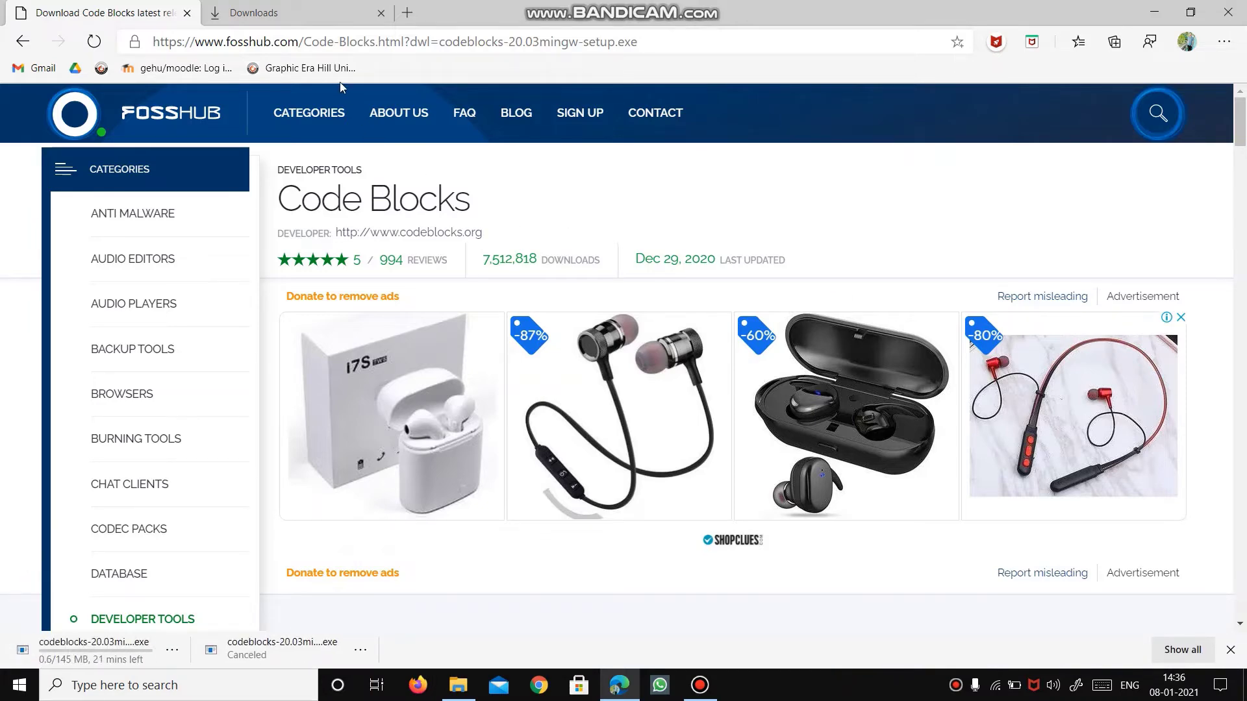
{"action": "key", "text": "ctrl+j"}
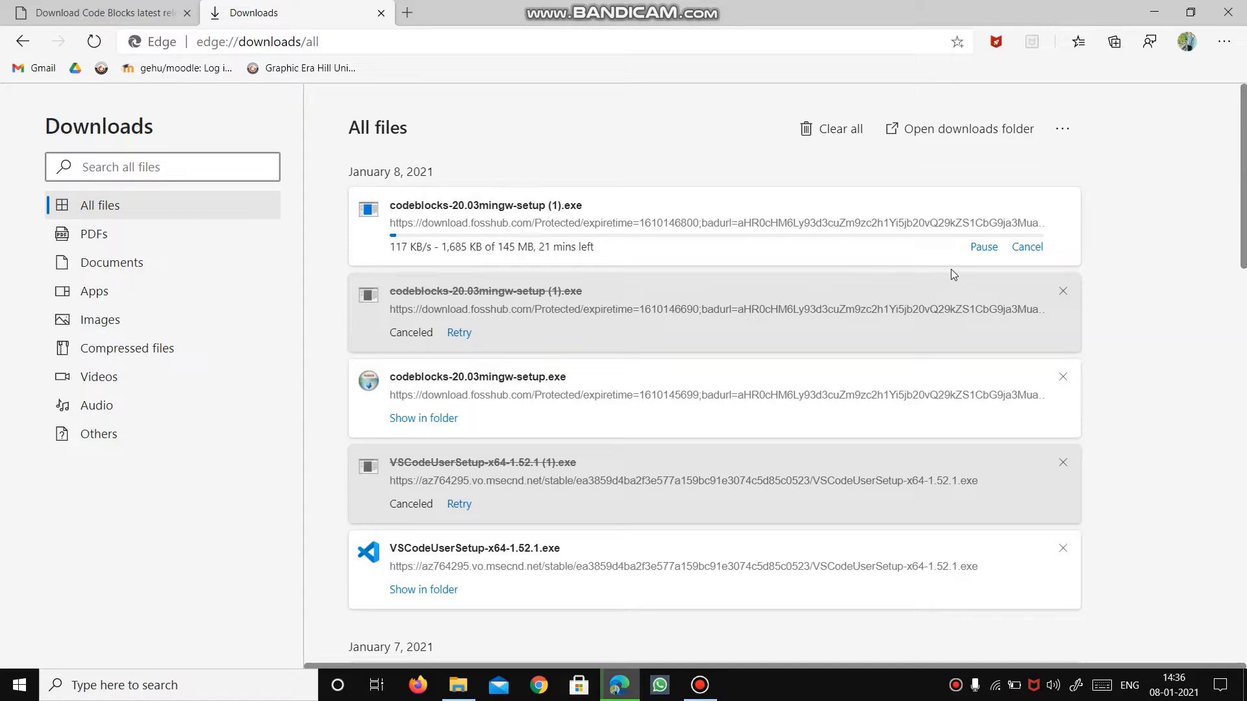
{"action": "left_click", "coordinate": [1027, 246]}
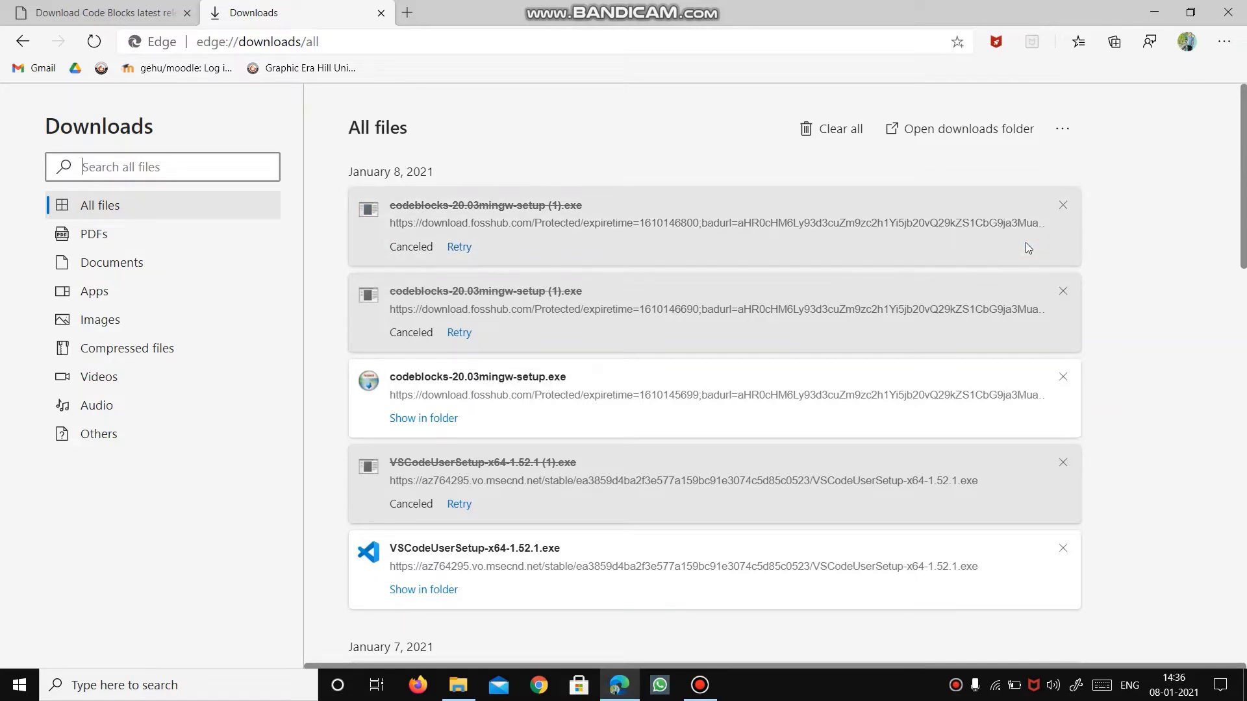
- Launch the already downloaded codeblocks-20.03mingw-setup.exe installer and accept its license agreement
{"action": "left_click", "coordinate": [521, 376]}
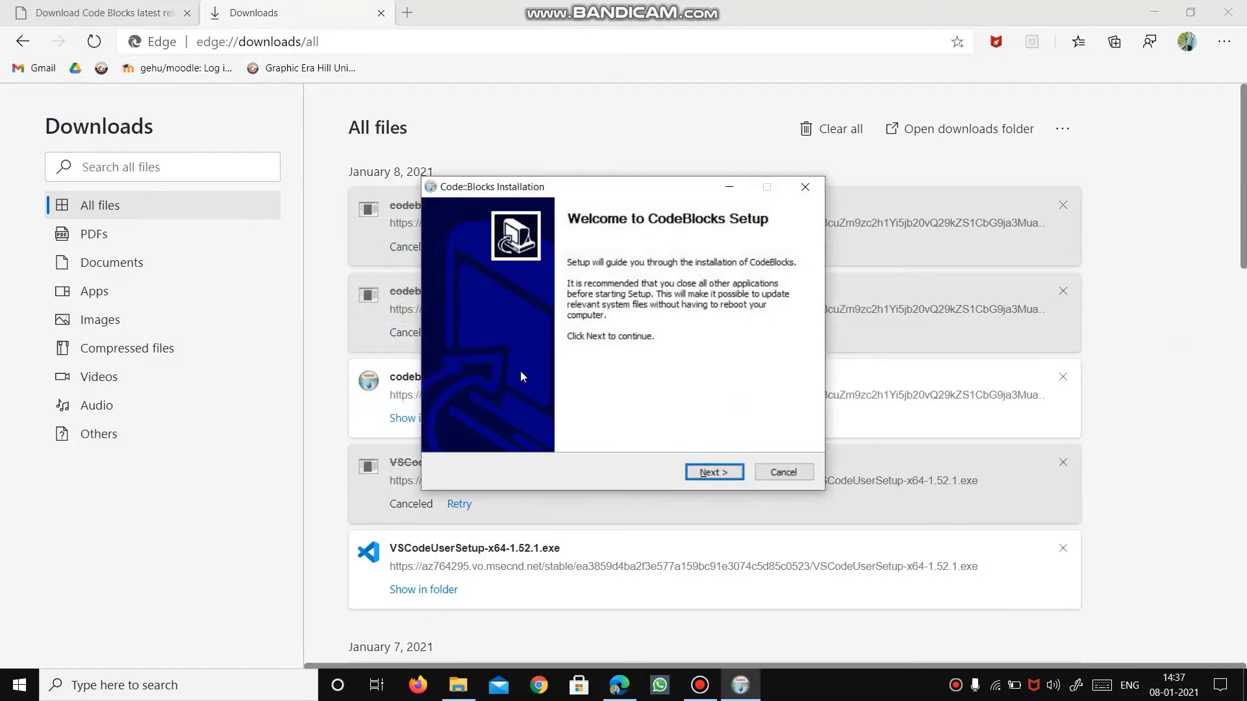
{"action": "key", "text": "Return"}
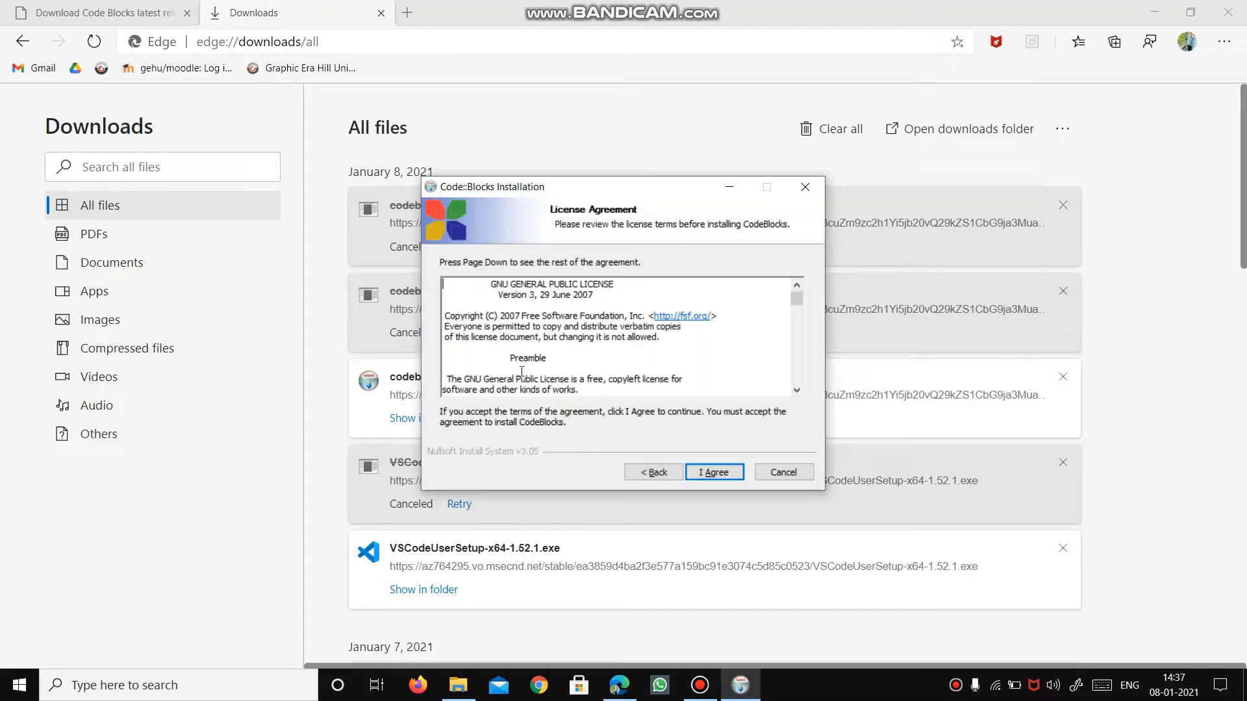
{"action": "key", "text": "Return"}
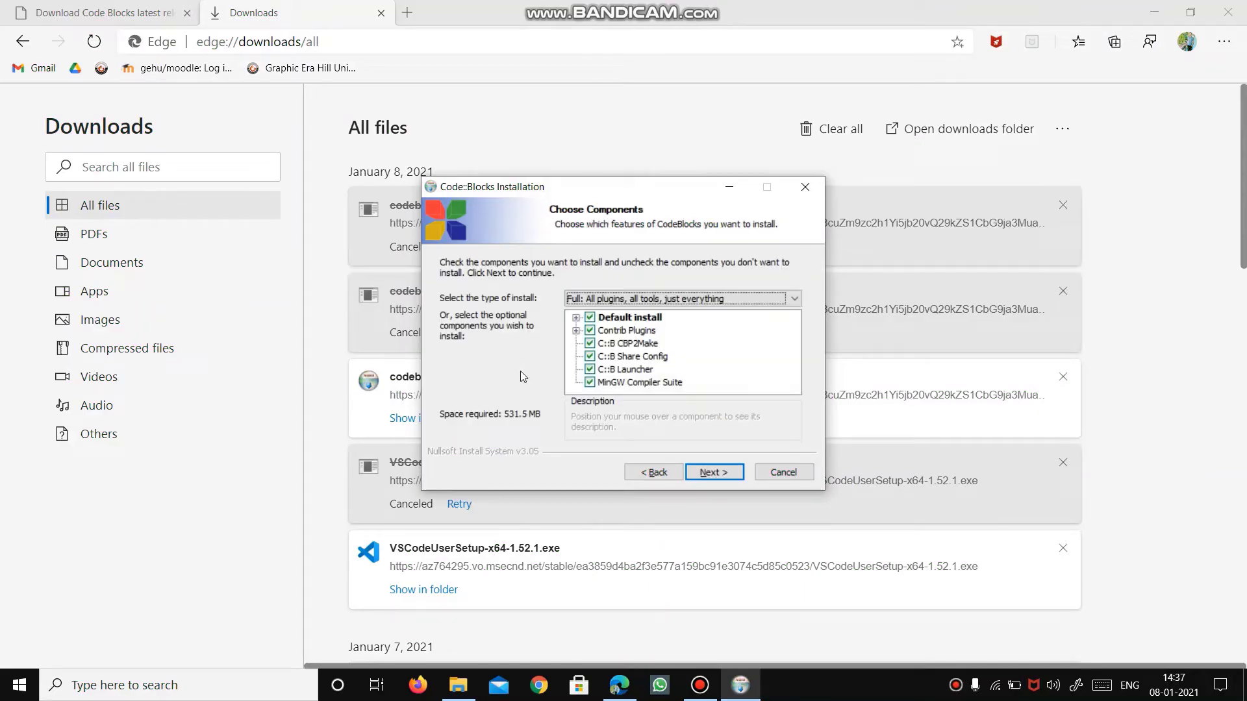
- Install the full set of components in C:\Program Files\CodeBlocks, agreeing to use the existing target directory
{"action": "key", "text": "Return"}
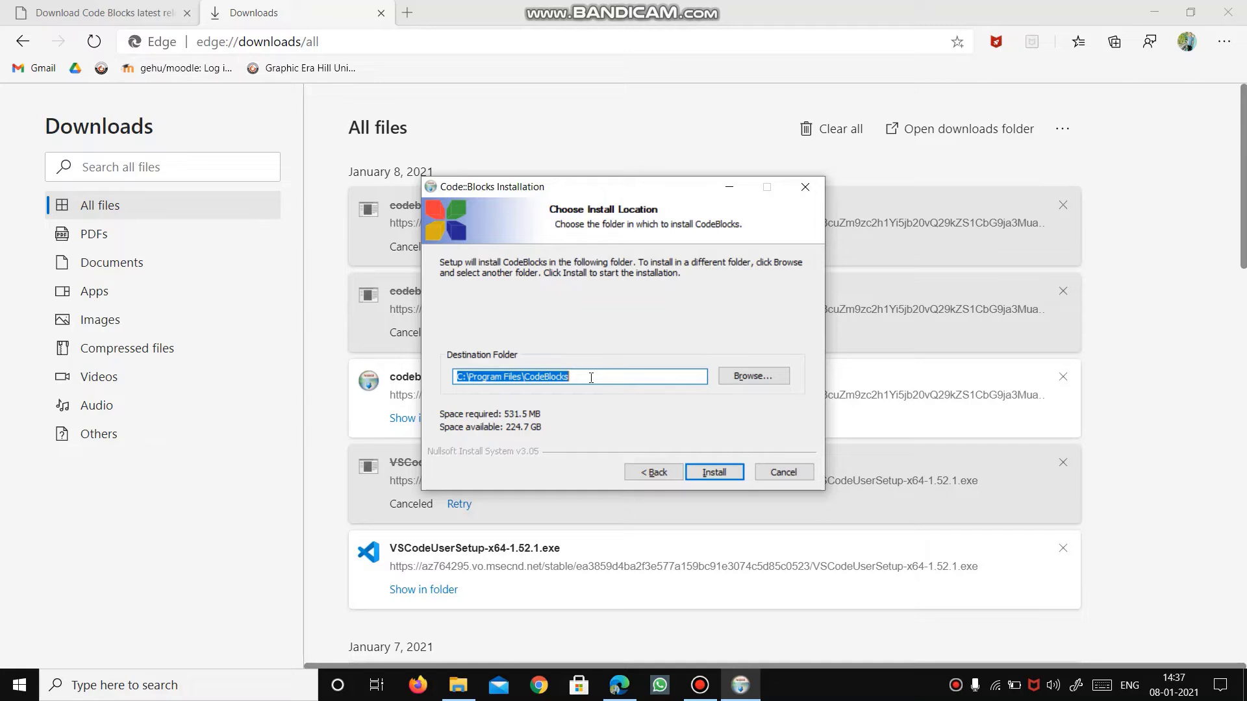
{"action": "key", "text": "Return"}
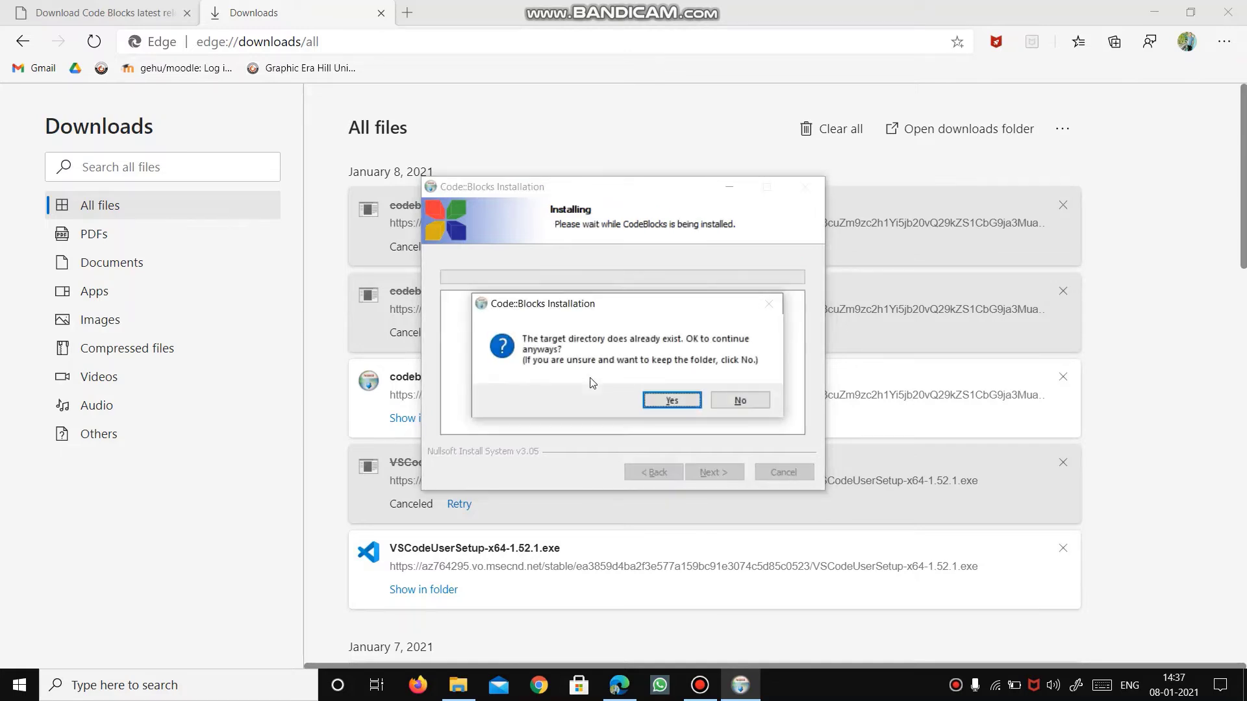
{"action": "left_click", "coordinate": [646, 400]}
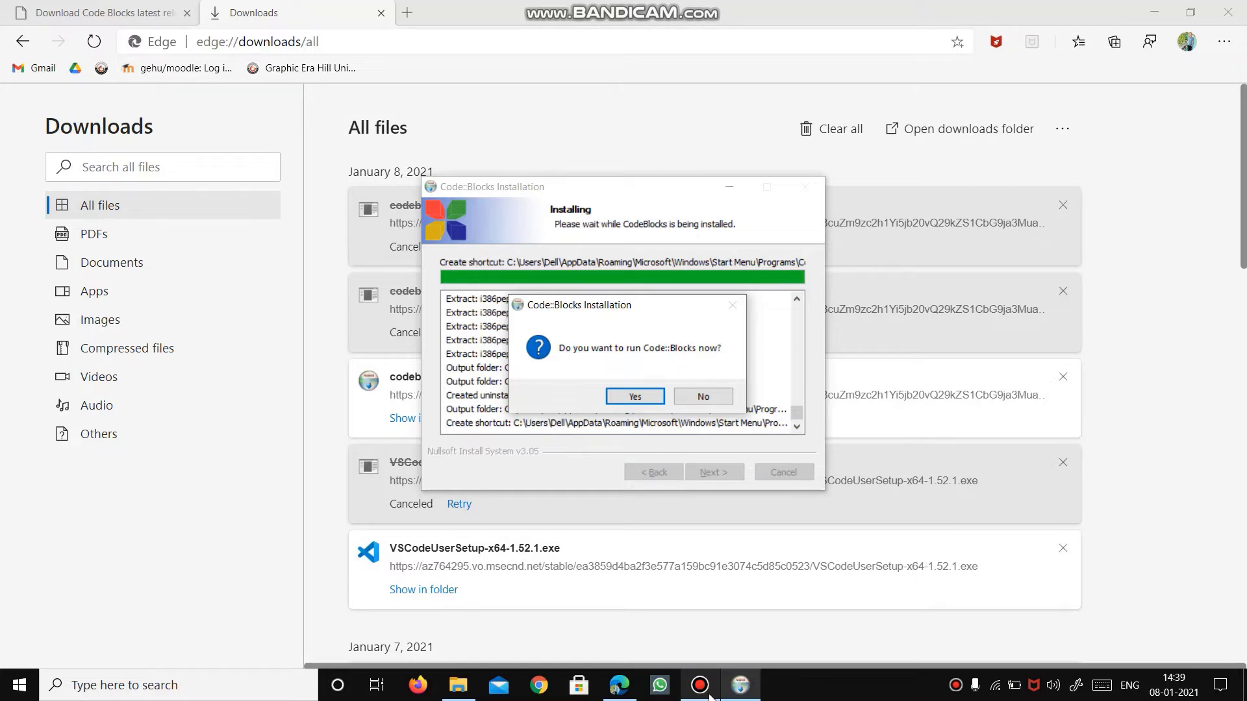
- Agree to run Code::Blocks, finish the setup wizard and close the browser window
{"action": "key", "text": "Return"}
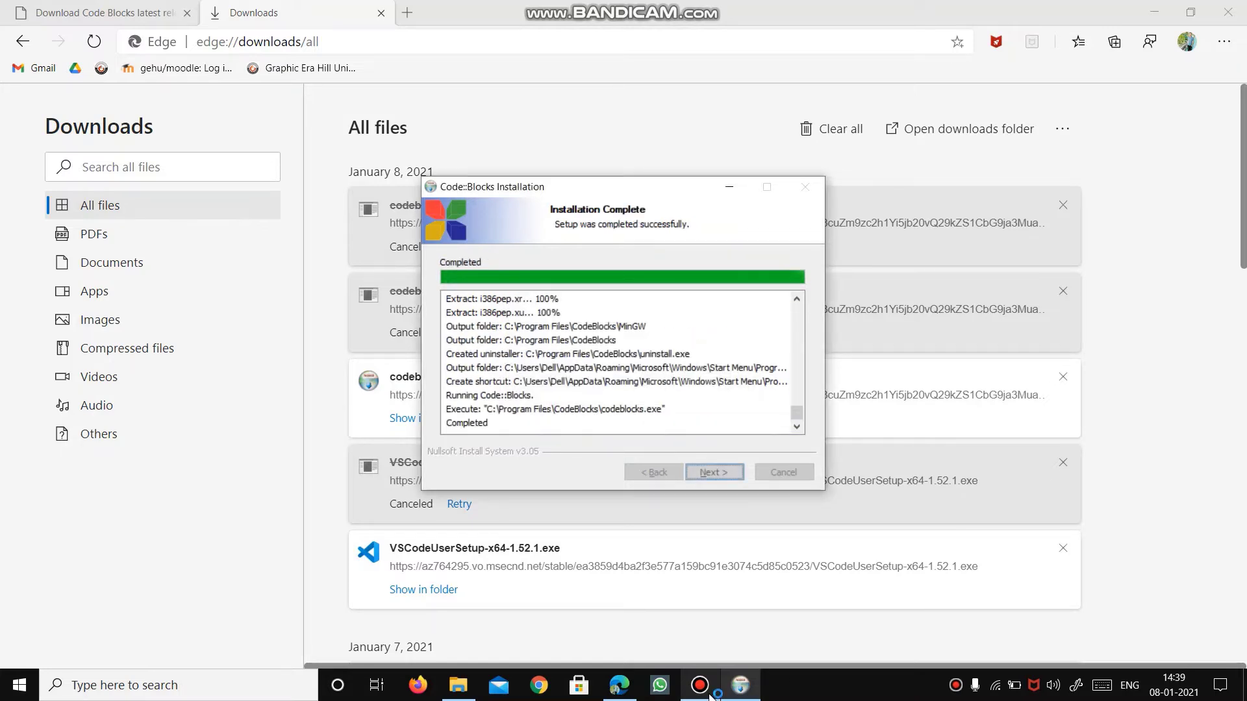
{"action": "key", "text": "Return"}
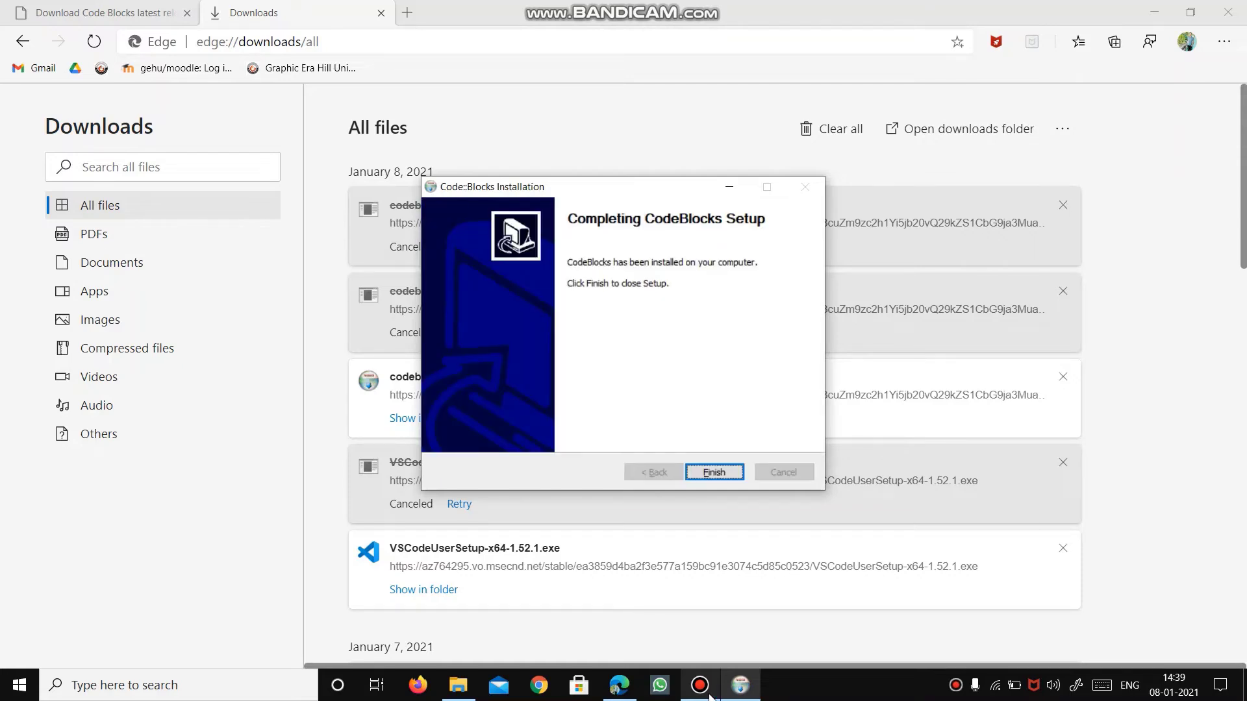
{"action": "key", "text": "Return"}
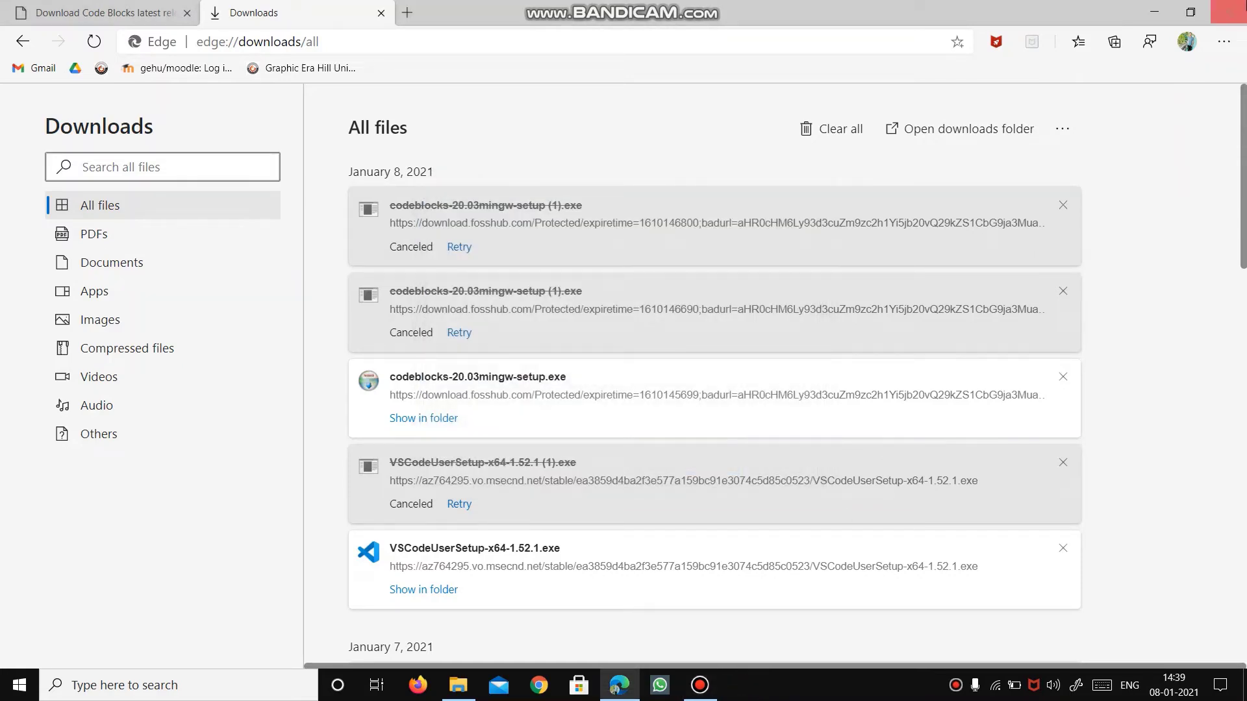
{"action": "left_click", "coordinate": [1221, 8]}
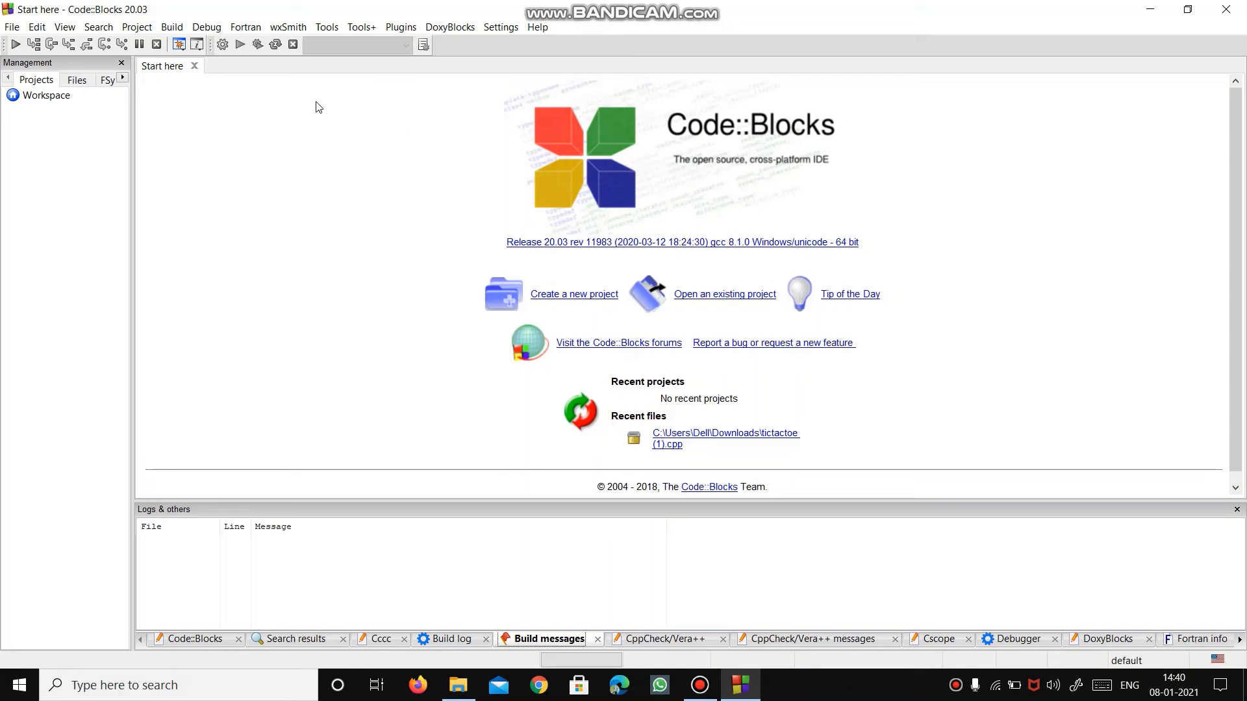
- Create a new empty file and save it to the Desktop as test.c
{"action": "left_click", "coordinate": [12, 27]}
{"action": "mouse_move", "coordinate": [37, 27]}
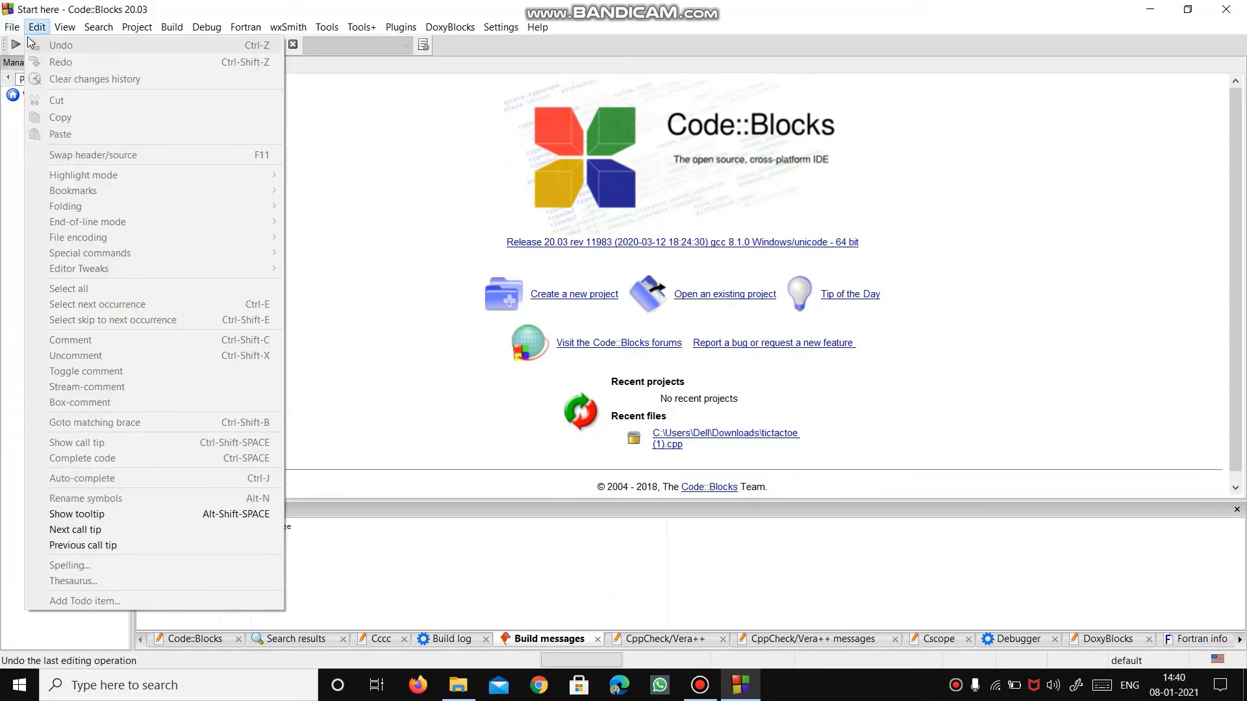
{"action": "mouse_move", "coordinate": [127, 47]}
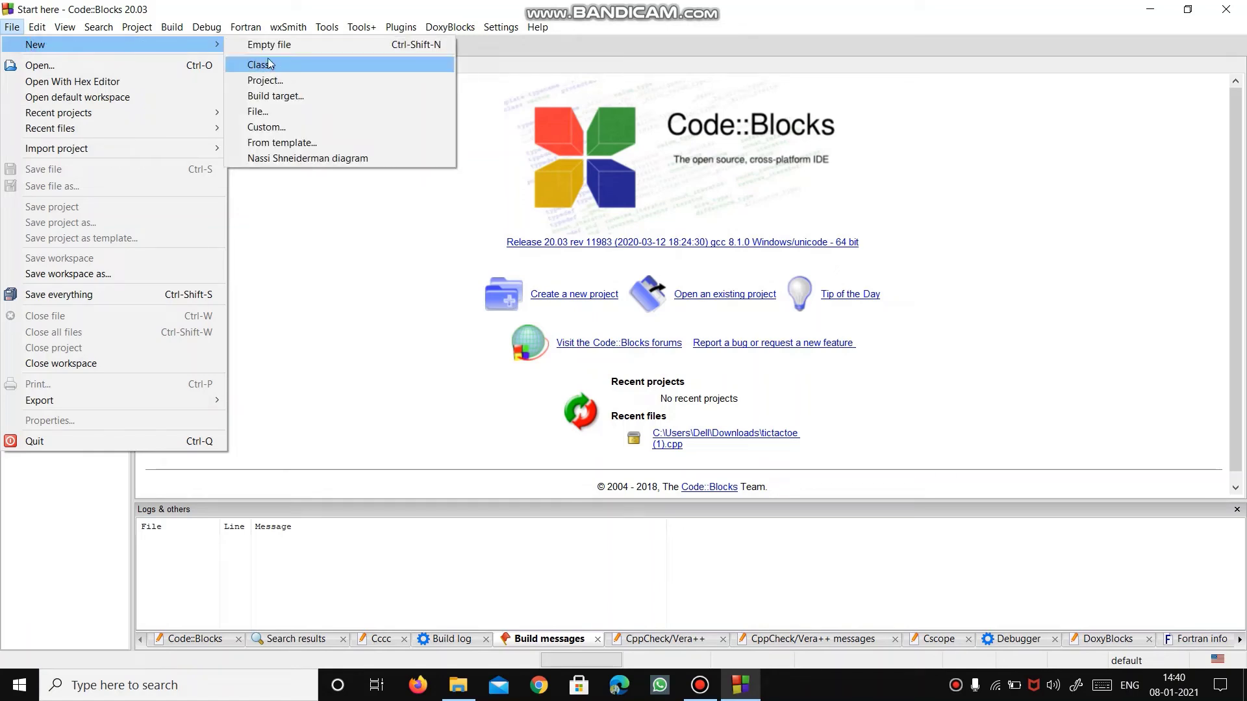
{"action": "left_click", "coordinate": [289, 46]}
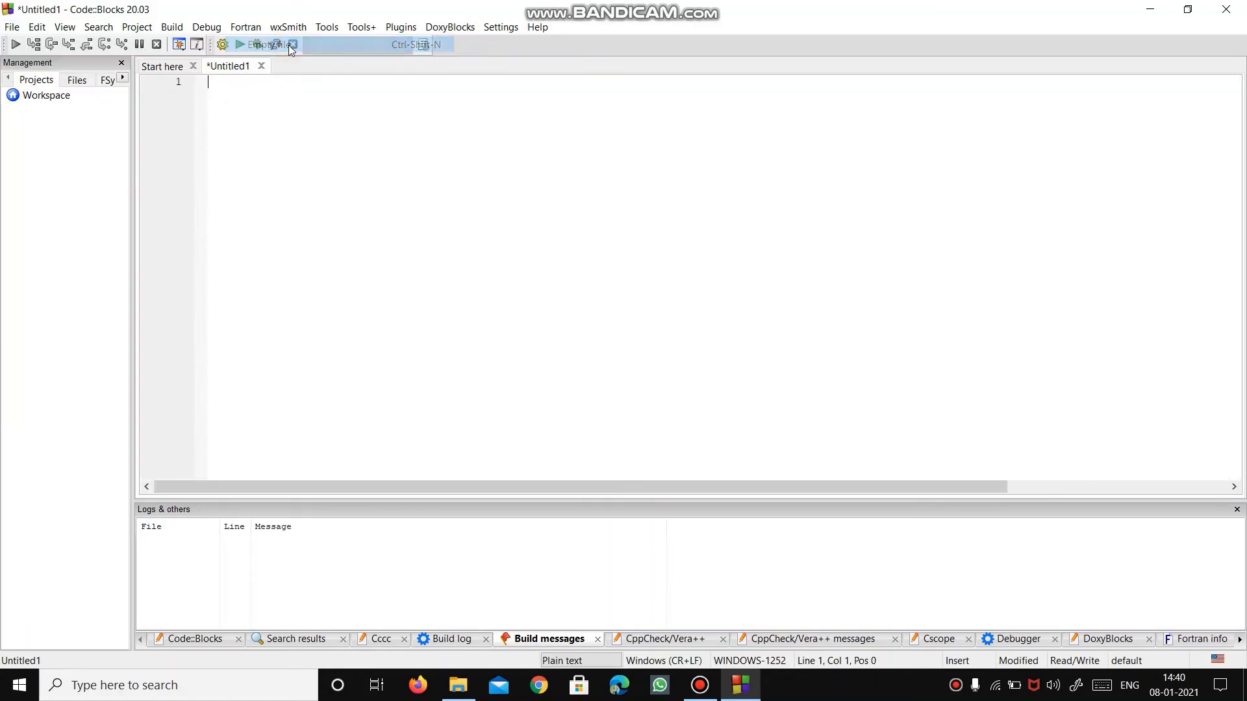
{"action": "key", "text": "Return"}
{"action": "key", "text": "ctrl+s"}
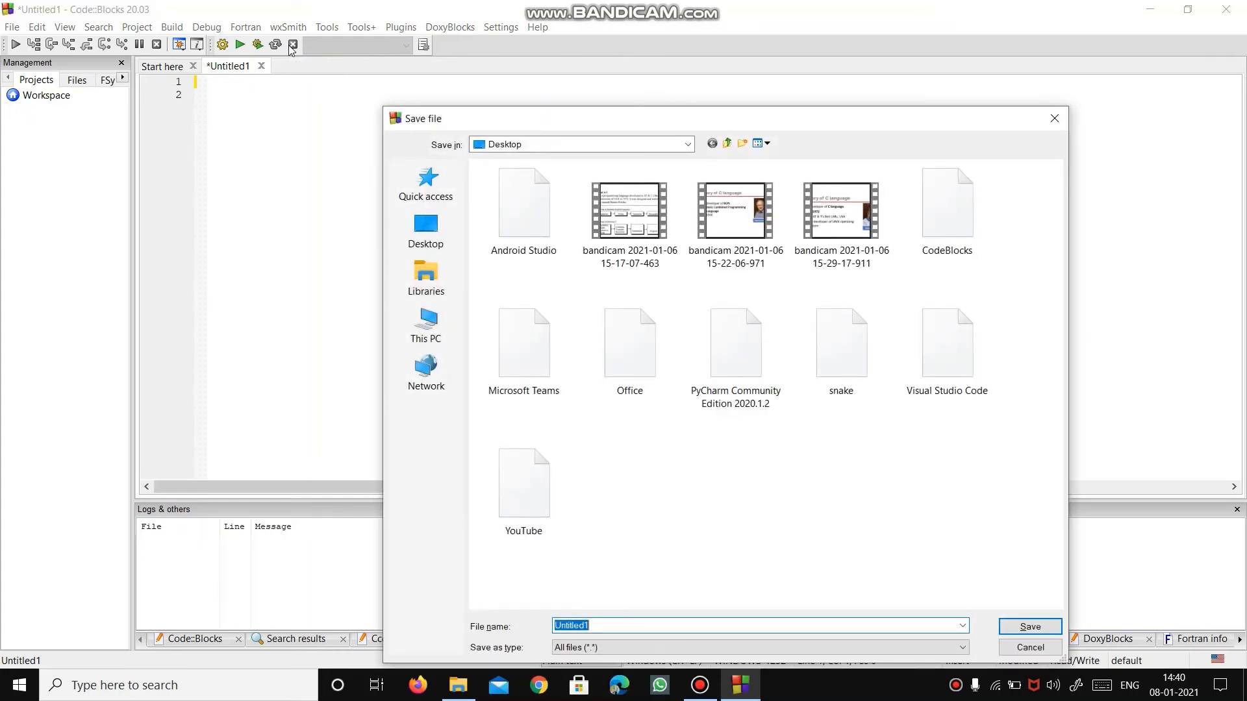
{"action": "key", "text": "BackSpace"}
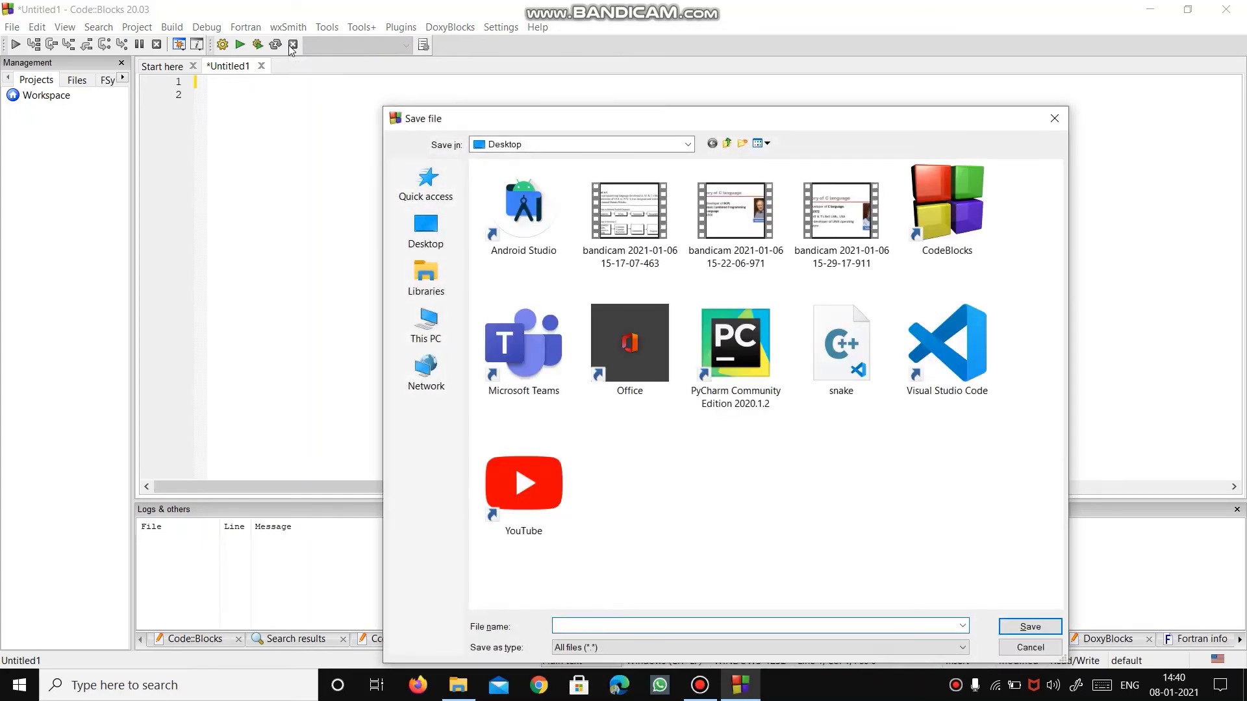
{"action": "type", "text": "test.c"}
{"action": "key", "text": "Return"}
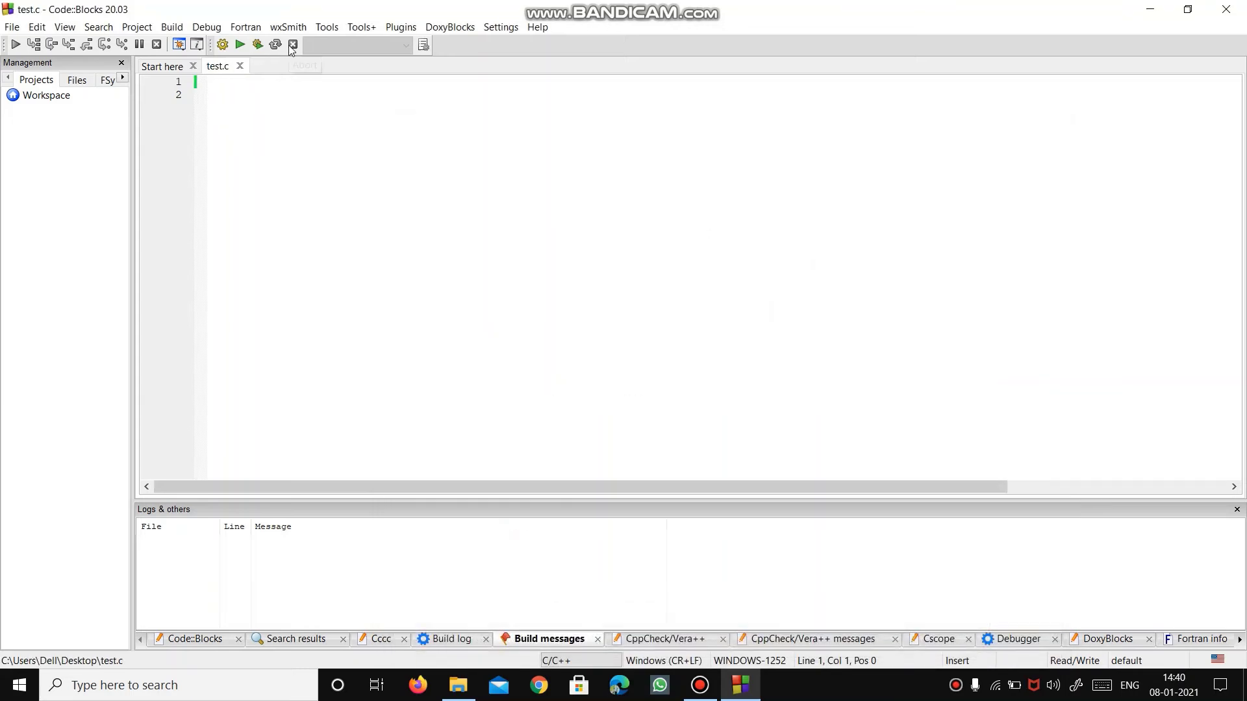
- Write #include<stdio.h> on the first line of test.c and start an empty brace block below it
{"action": "type", "text": "#i"}
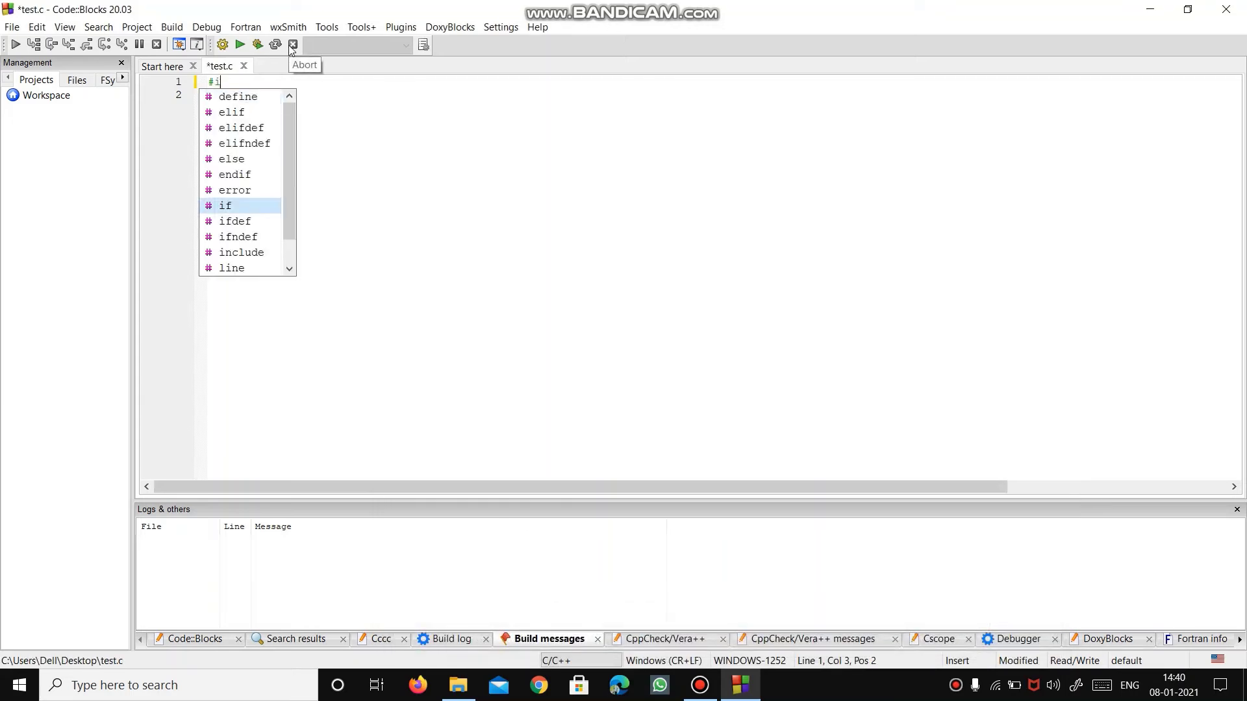
{"action": "type", "text": "nclud"}
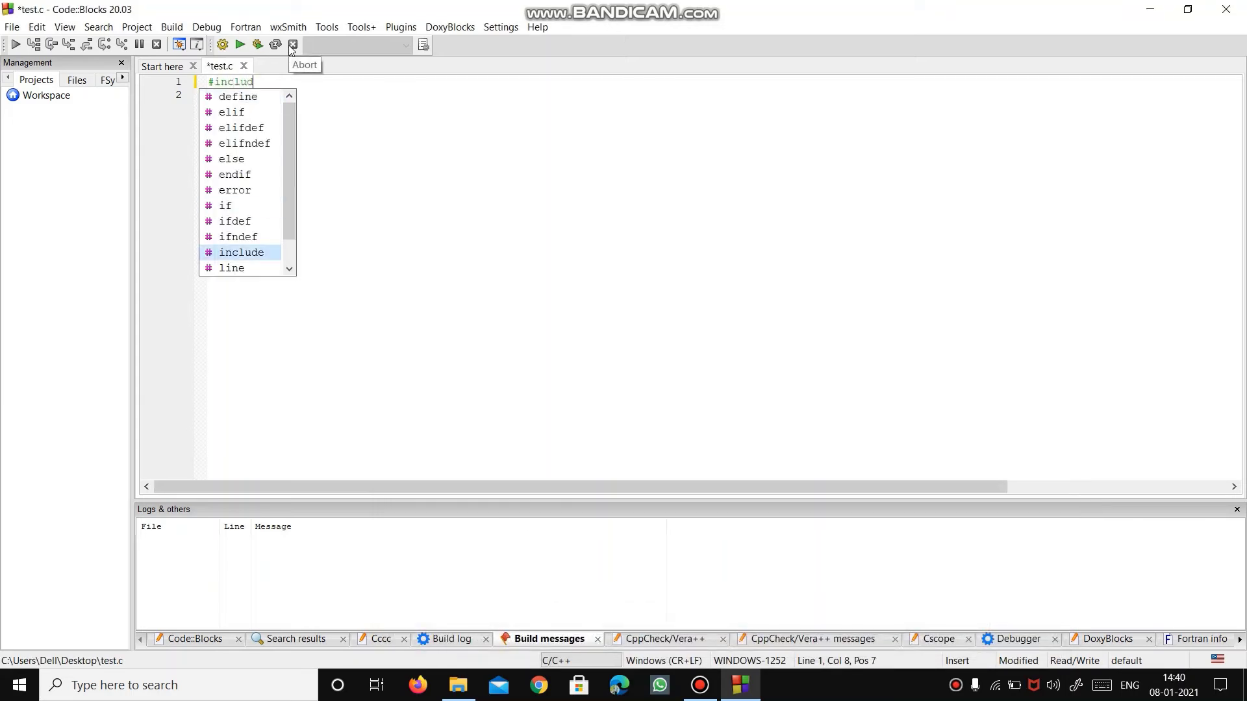
{"action": "type", "text": "e<"}
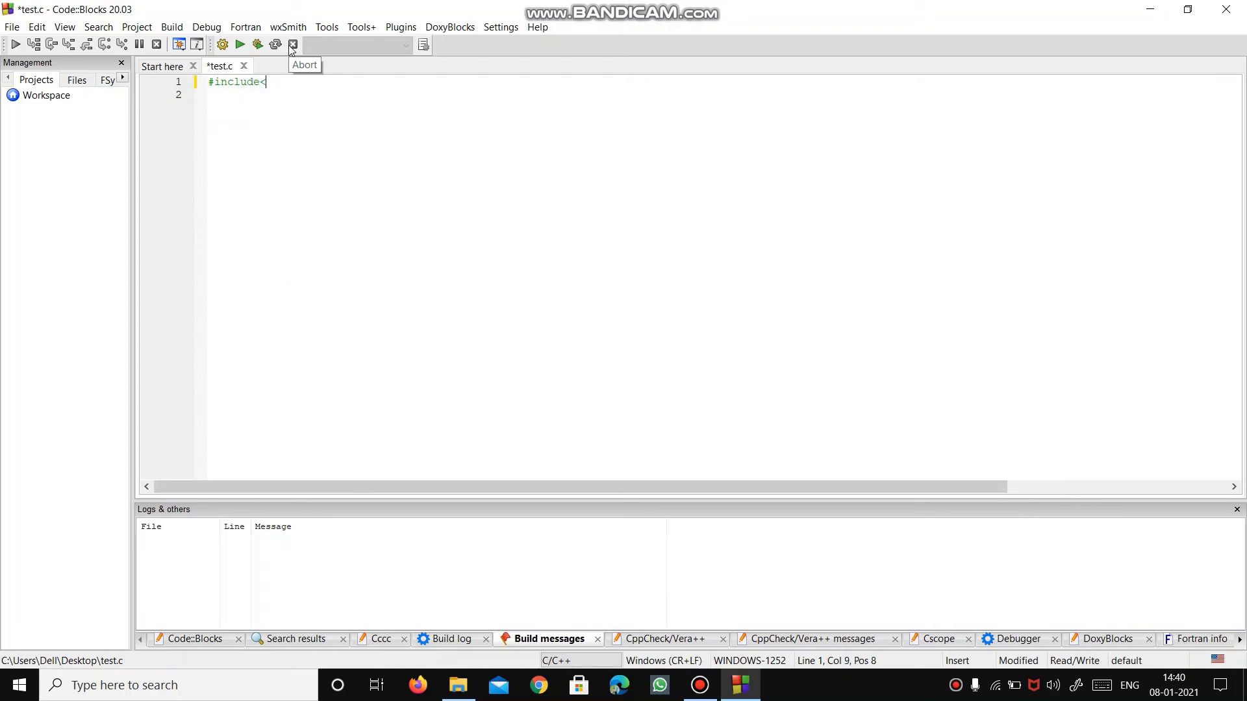
{"action": "type", "text": "std"}
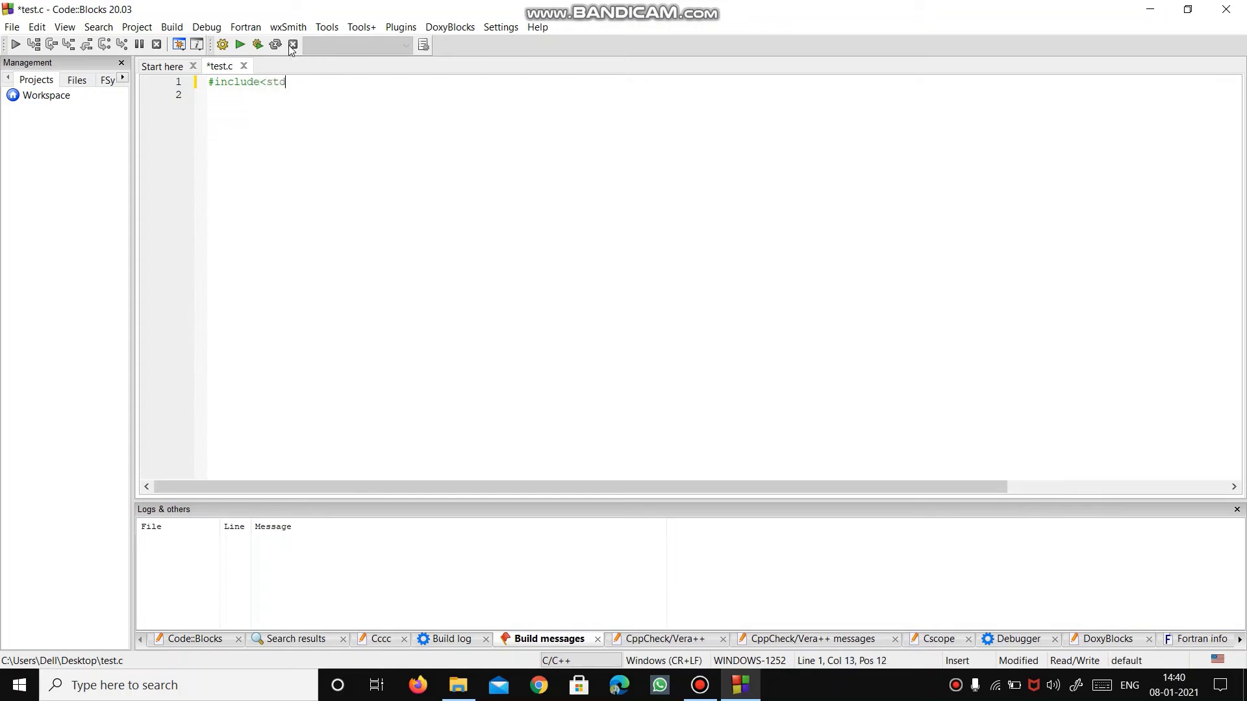
{"action": "type", "text": "io.h>"}
{"action": "key", "text": "Return"}
{"action": "type", "text": "{"}
{"action": "key", "text": "Return"}
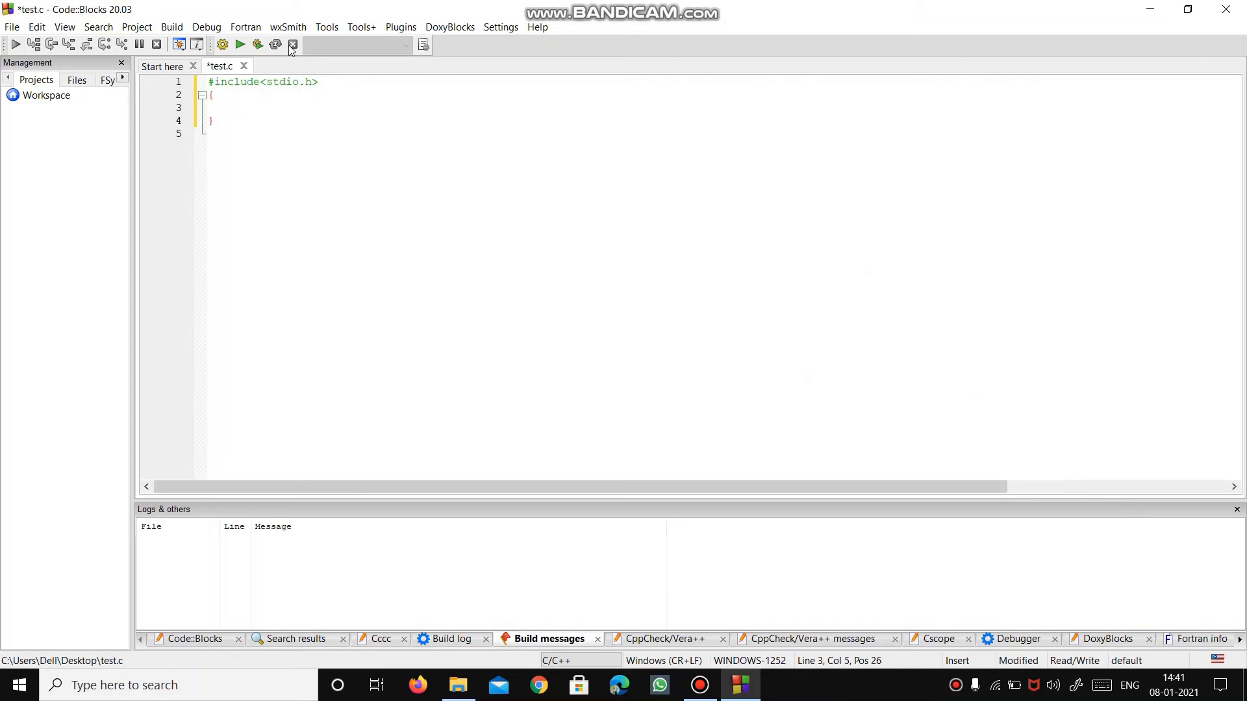
- Add an int main line with an opening brace above the existing brace block
{"action": "key", "text": "Up"}
{"action": "key", "text": "Home"}
{"action": "type", "text": "in"}
{"action": "type", "text": "t main("}
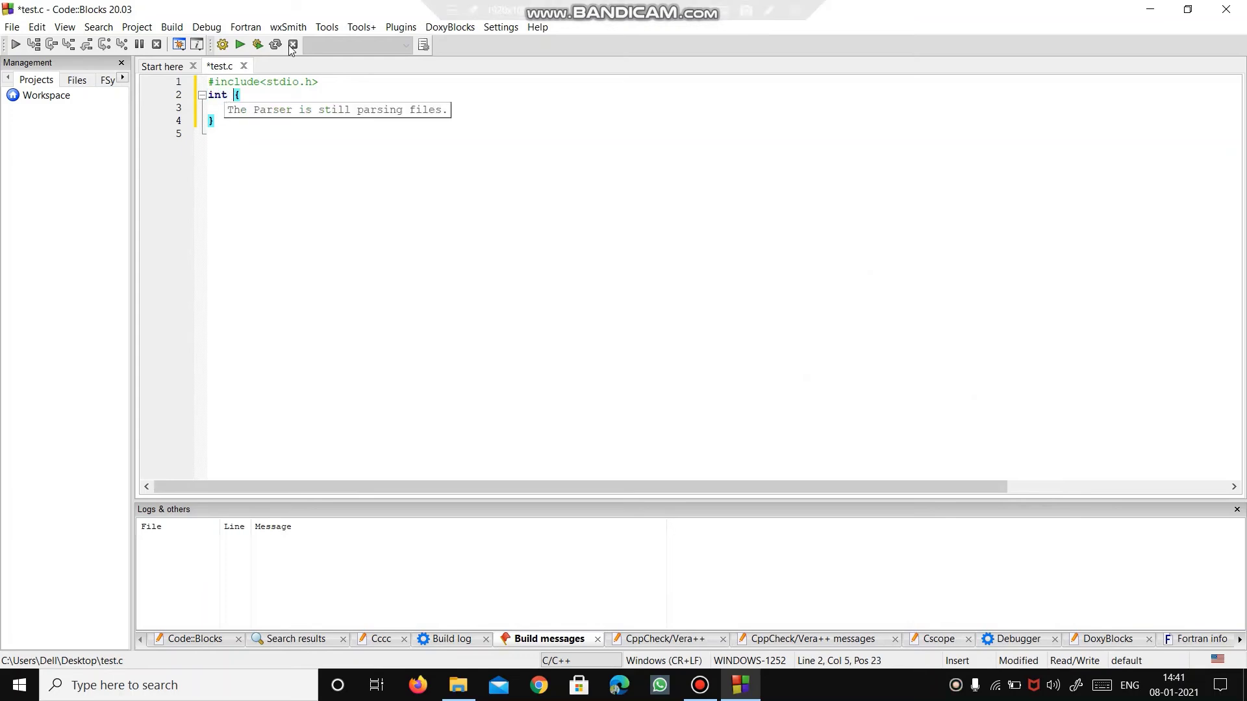
{"action": "key", "text": "Return"}
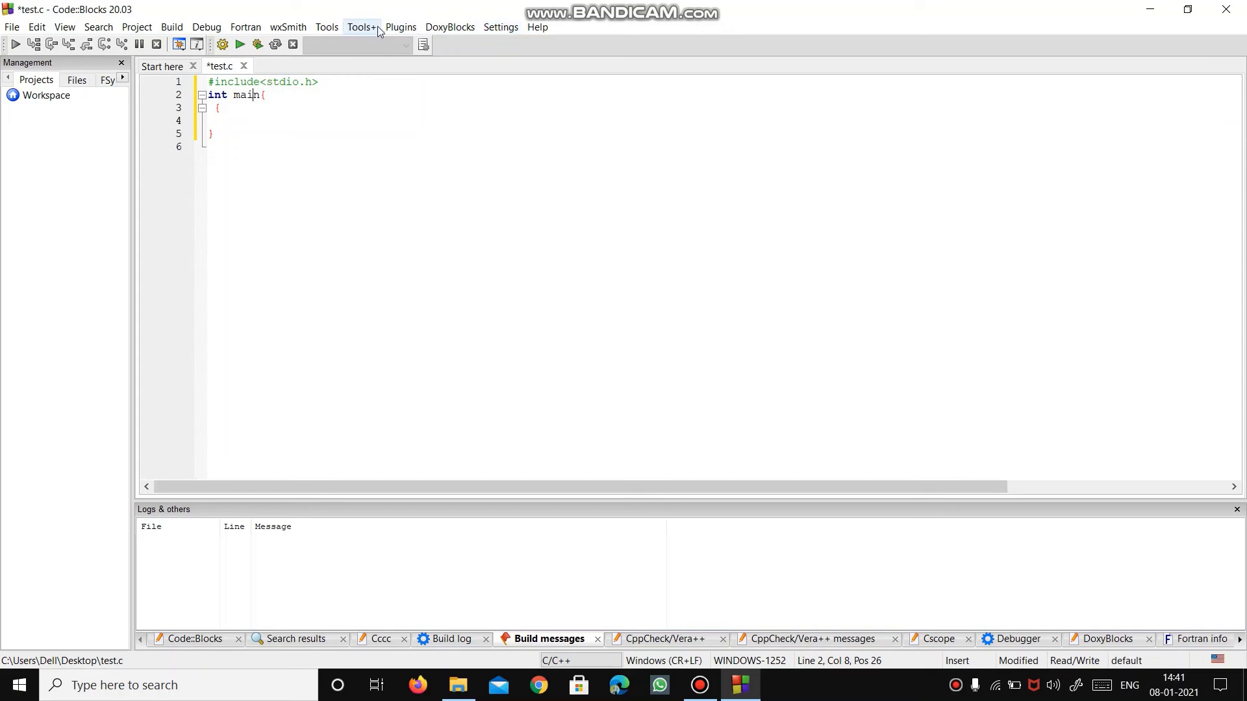
- Examine the list of selectable compilers in the global compiler settings and close the settings
{"action": "left_click", "coordinate": [500, 27]}
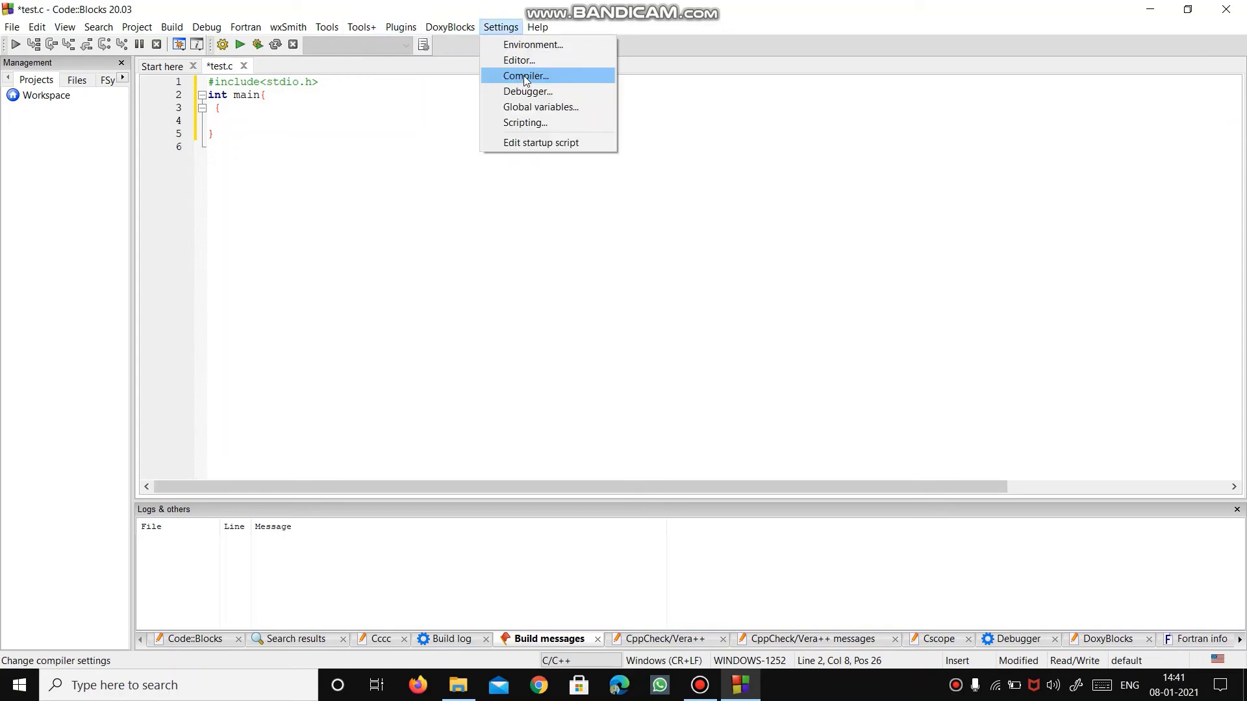
{"action": "left_click", "coordinate": [526, 77]}
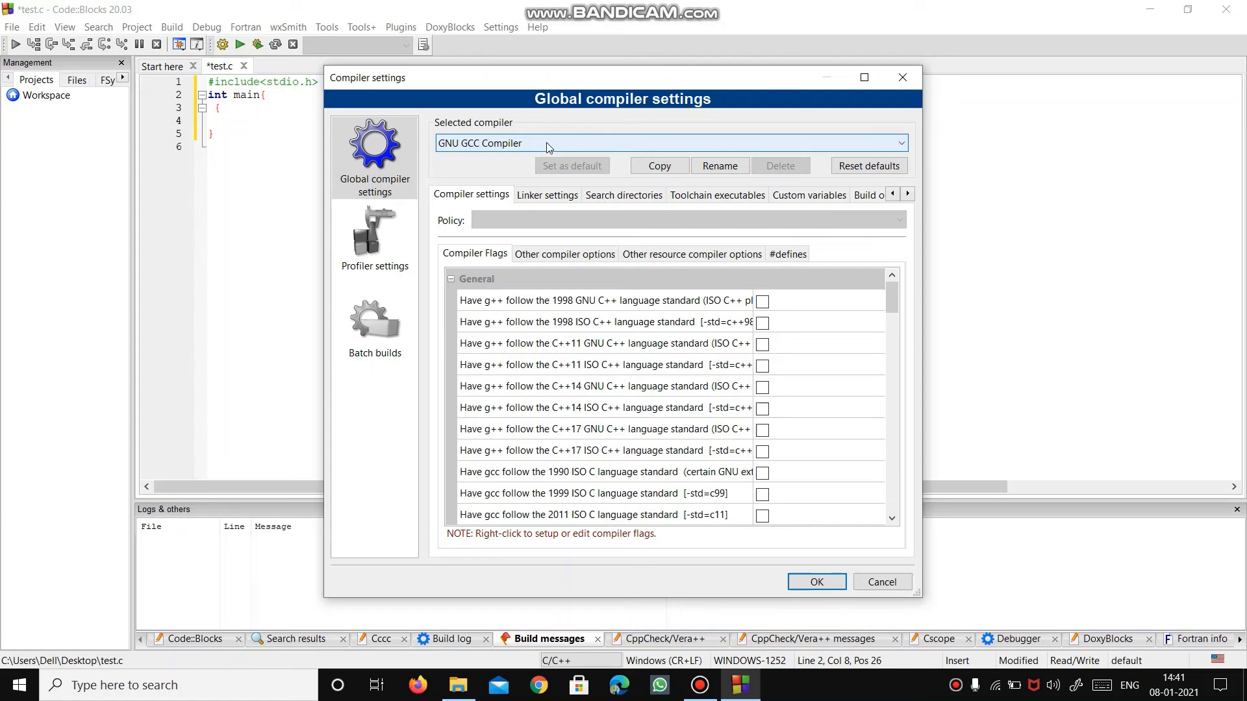
{"action": "left_click", "coordinate": [547, 145]}
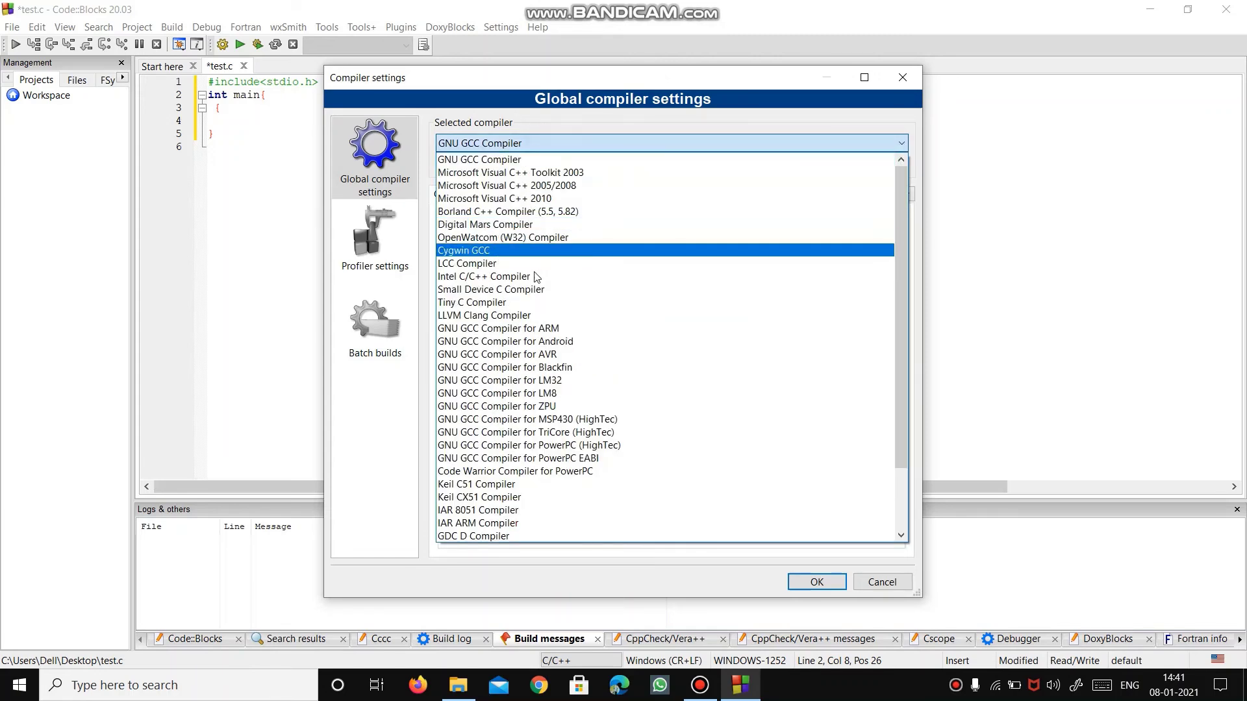
{"action": "scroll", "coordinate": [534, 305], "scroll_direction": "down", "scroll_amount": 2}
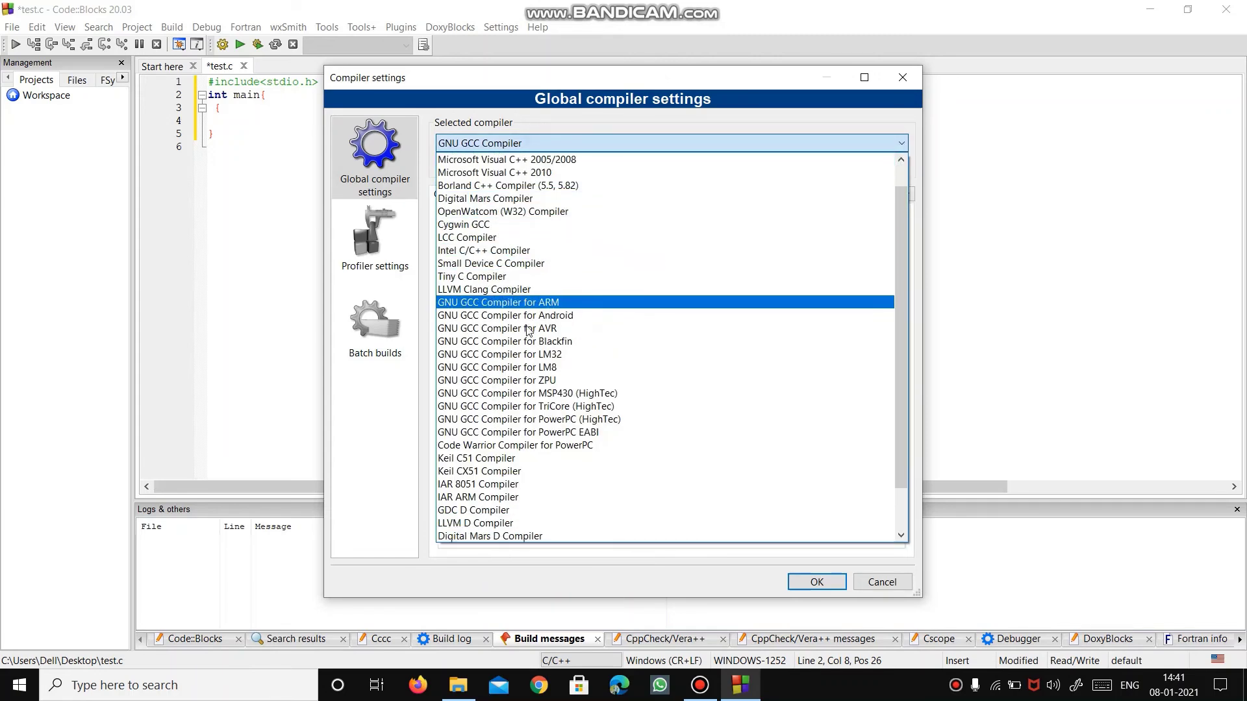
{"action": "scroll", "coordinate": [529, 332], "scroll_direction": "down", "scroll_amount": 4}
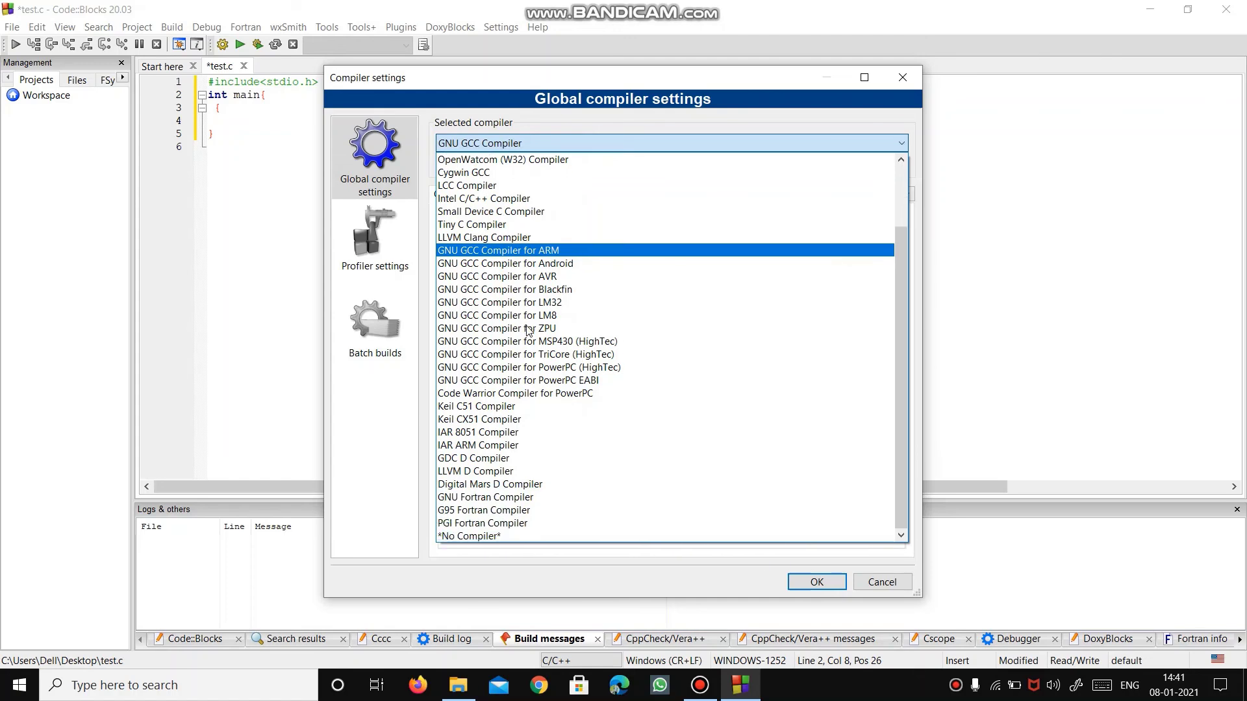
{"action": "left_click", "coordinate": [803, 586]}
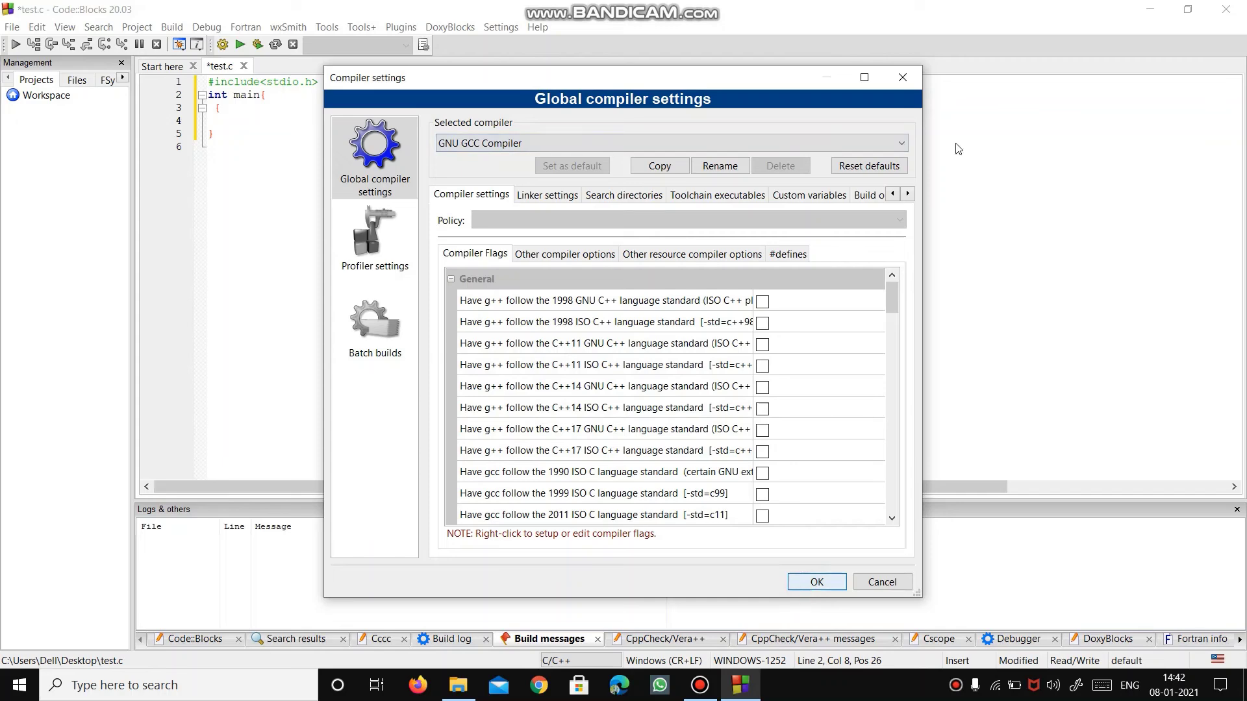
{"action": "left_click", "coordinate": [907, 82]}
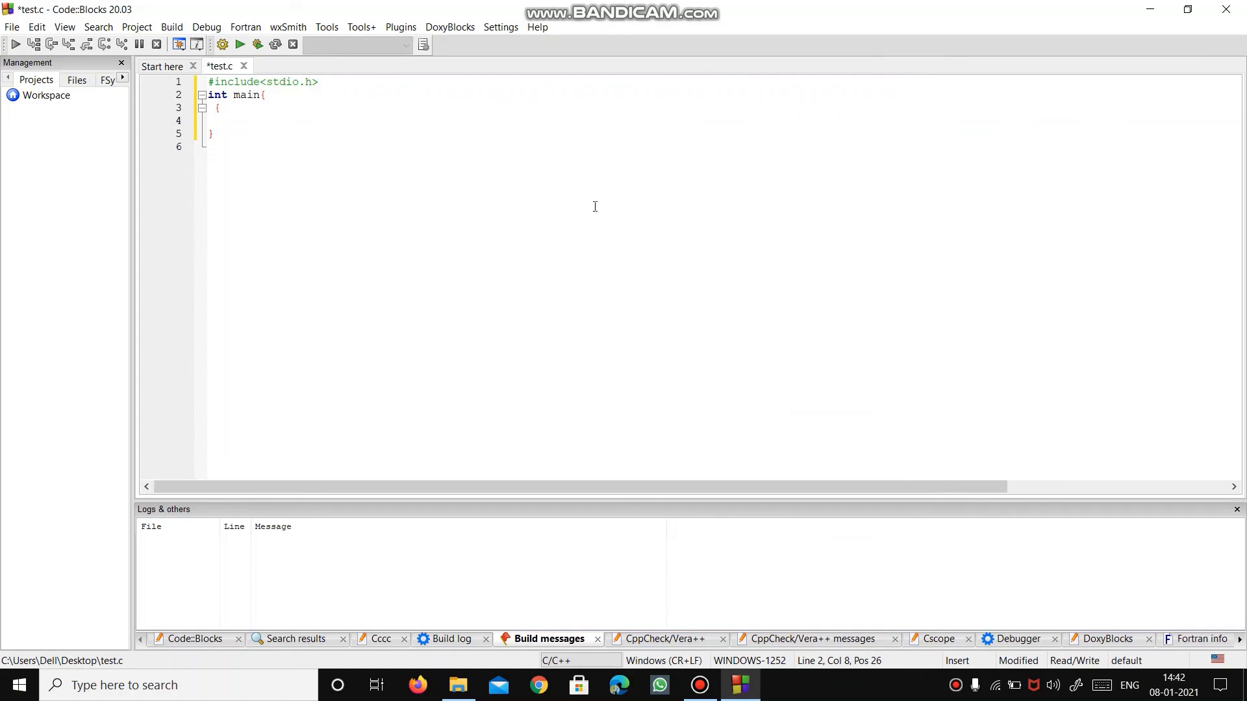
- Close Code::Blocks and save the changes to test.c
{"action": "left_click", "coordinate": [1230, 6]}
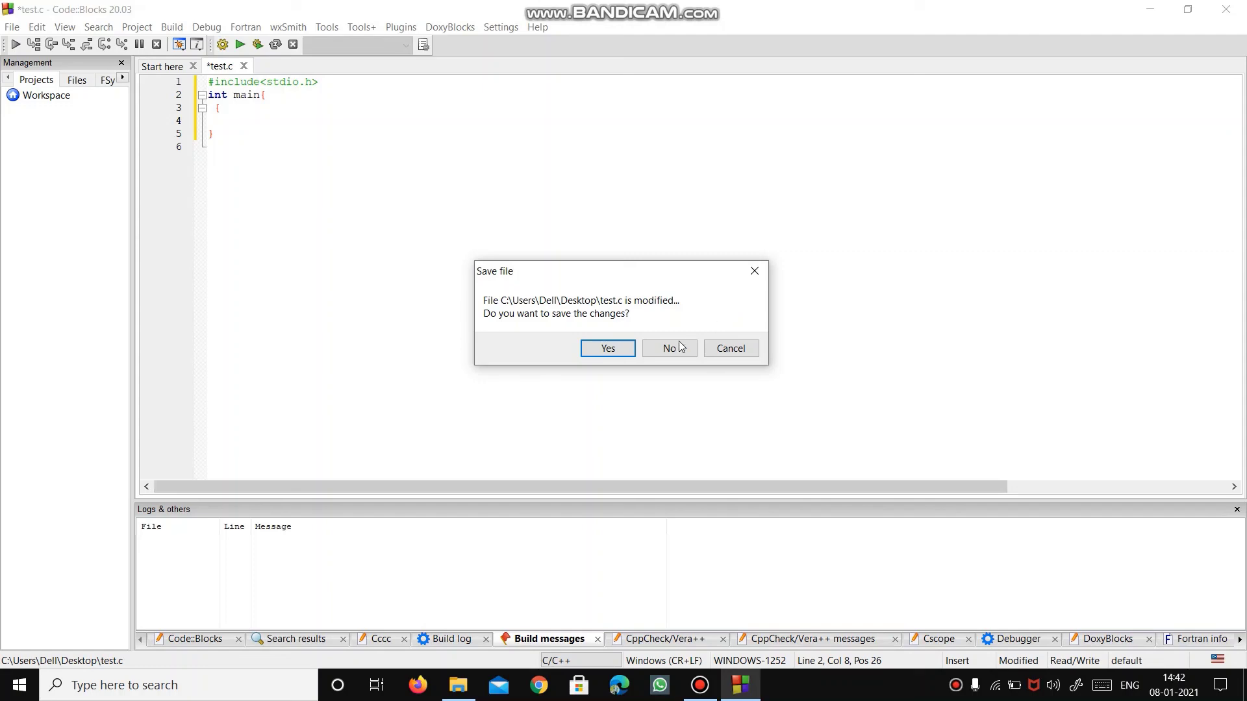
{"action": "left_click", "coordinate": [627, 350]}
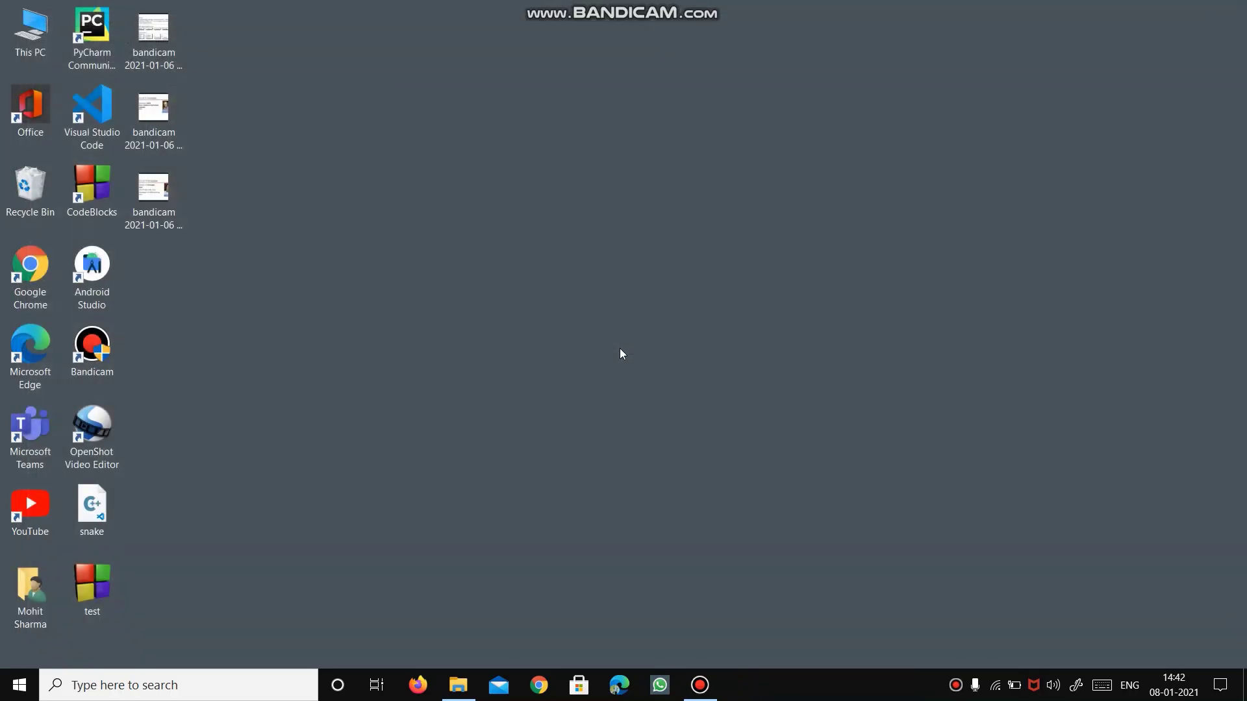